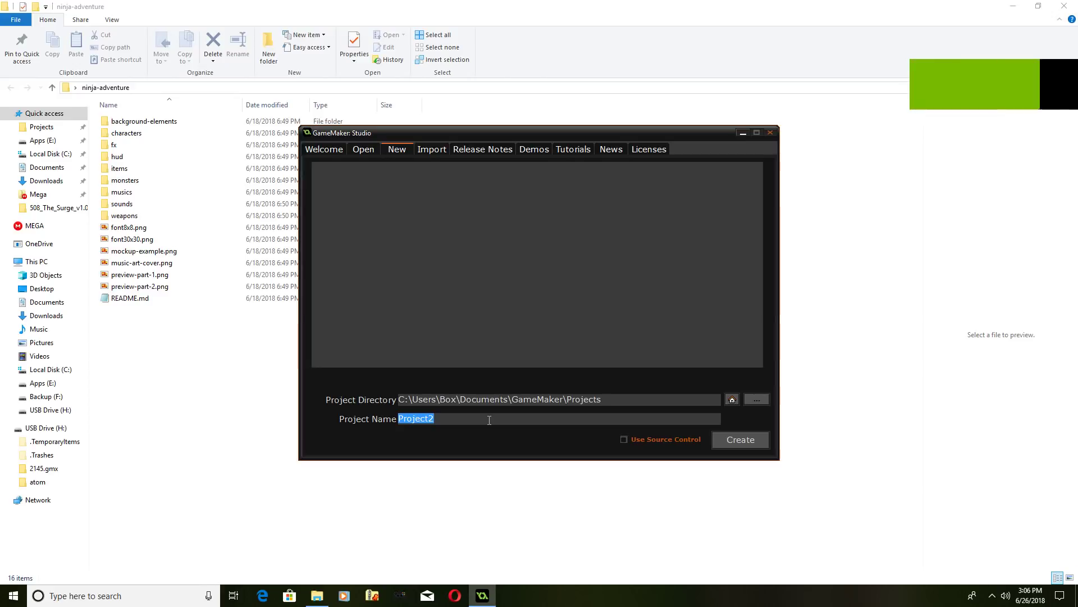
type("Ni")
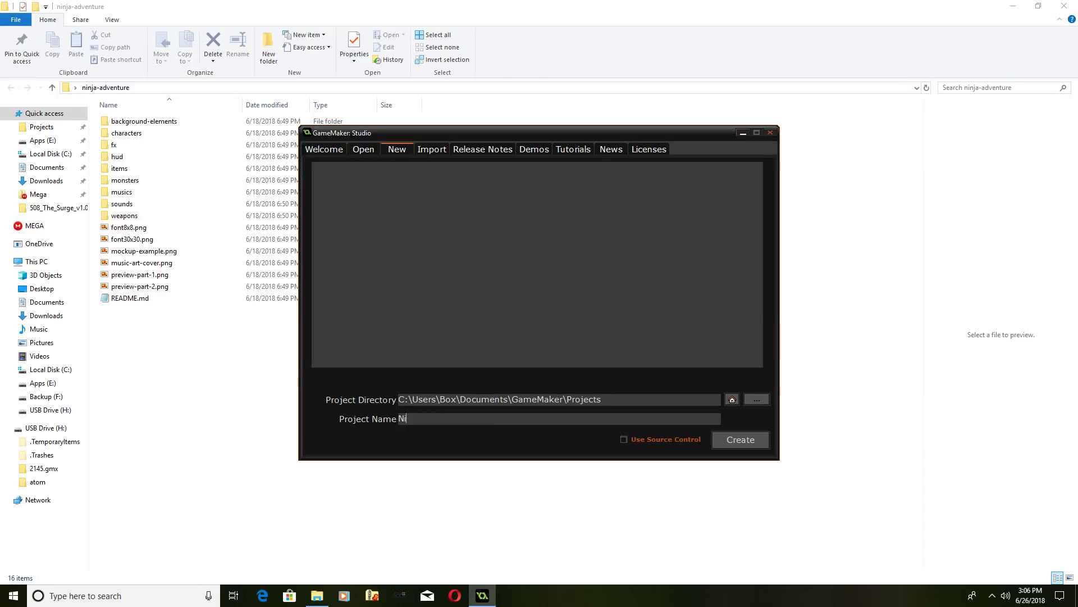
type("nja Adventu")
type("re")
Create the new 'Ninja Adventure' project from the New tab.
left_click(749, 444)
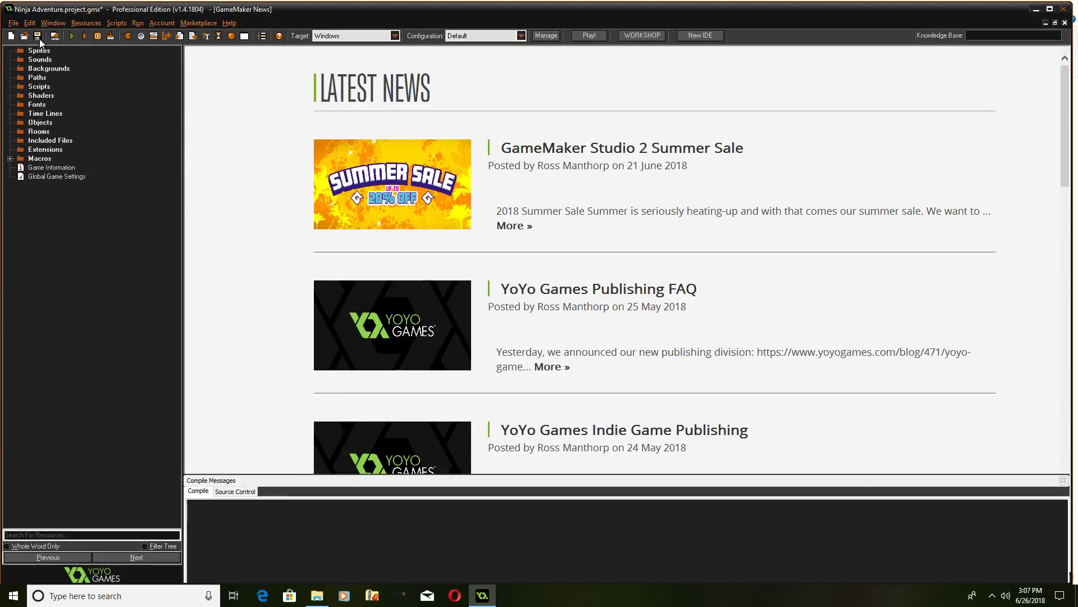
Add sprite spr_ninja_down and start building its frames from a strip image.
right_click(48, 56)
left_click(50, 62)
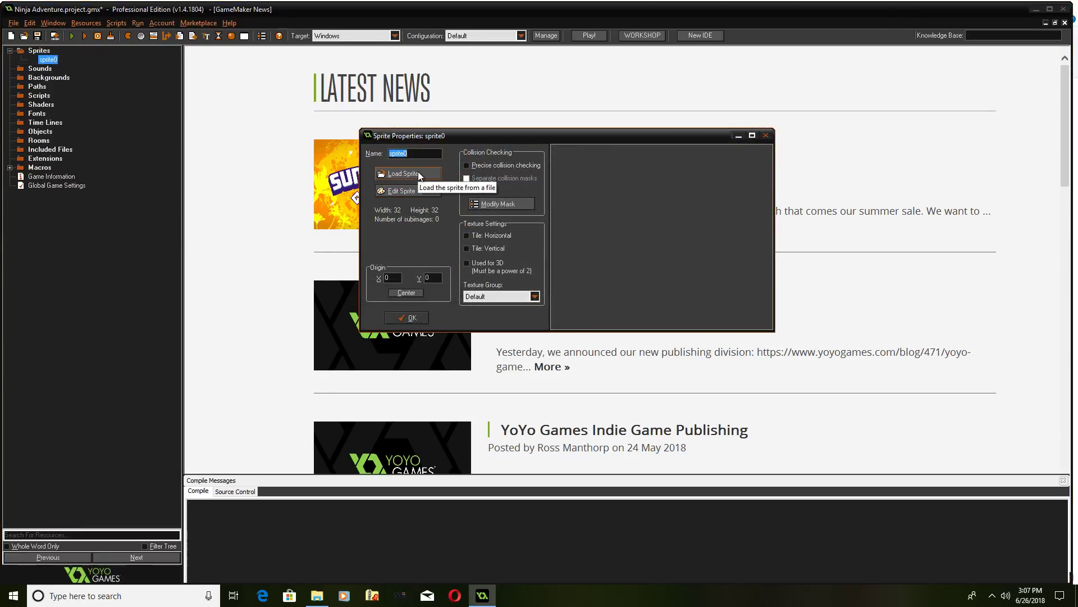
type("spr_")
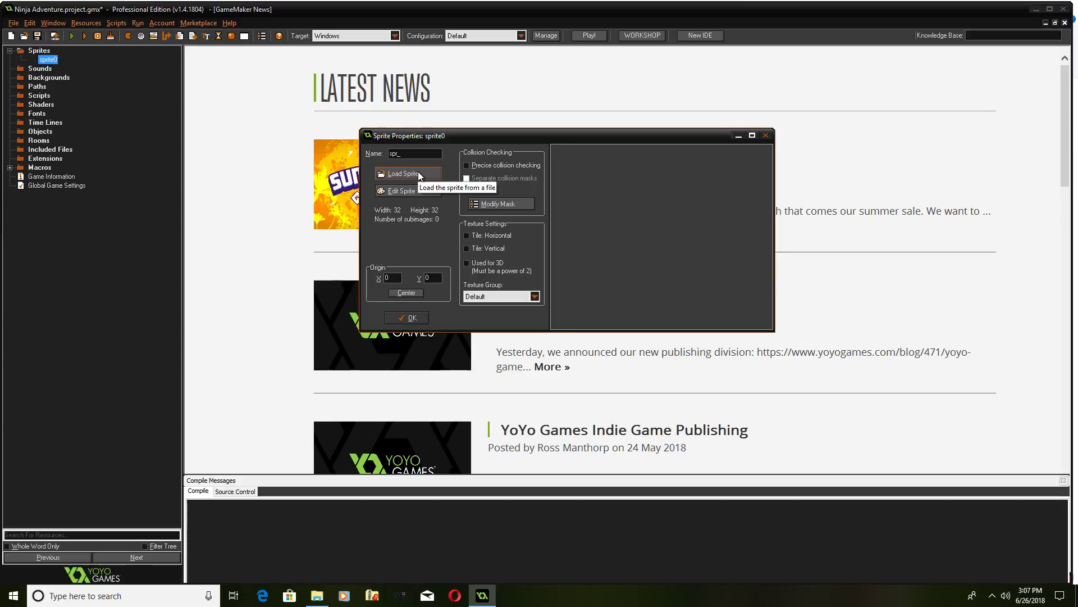
type("ninja_down")
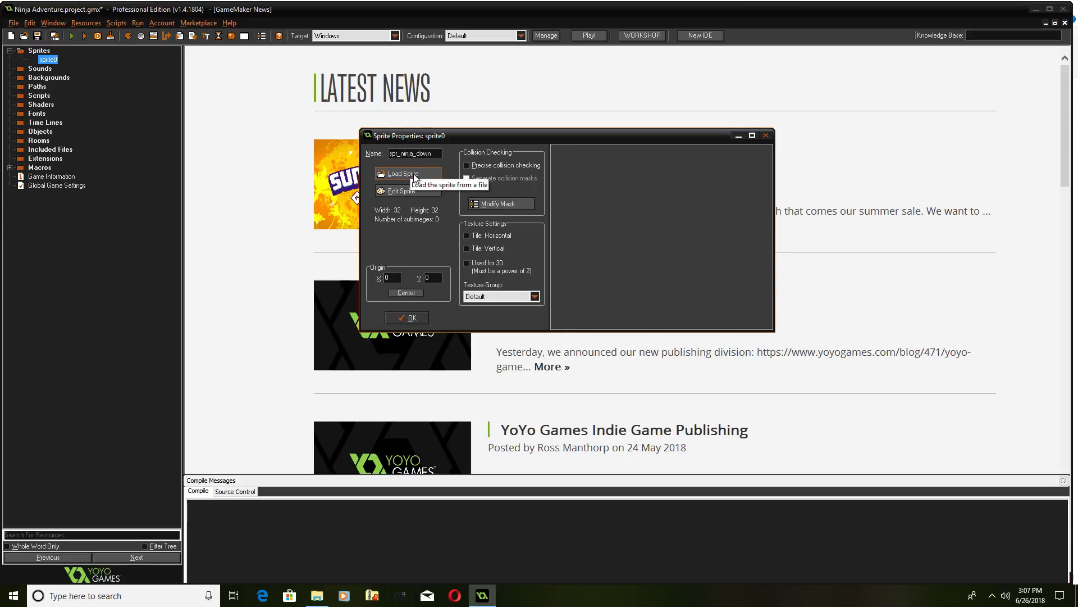
left_click(401, 190)
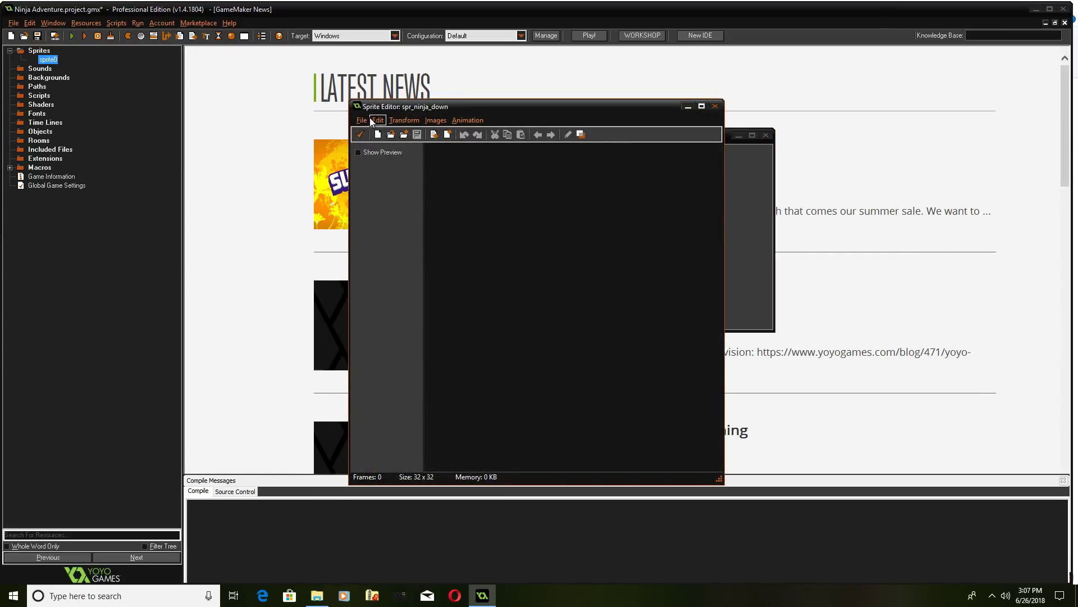
left_click(362, 120)
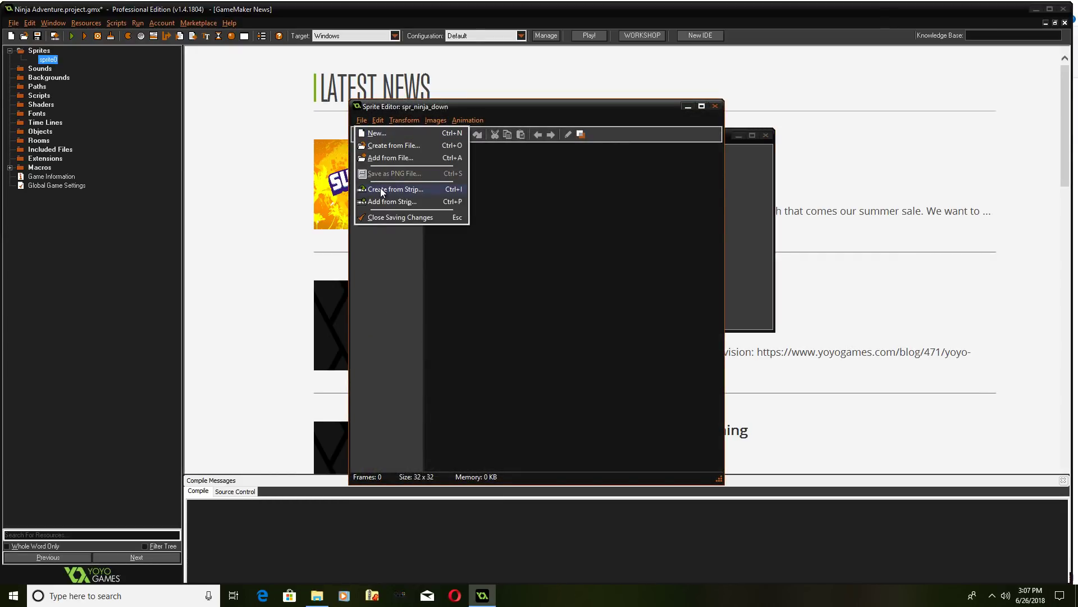
left_click(381, 189)
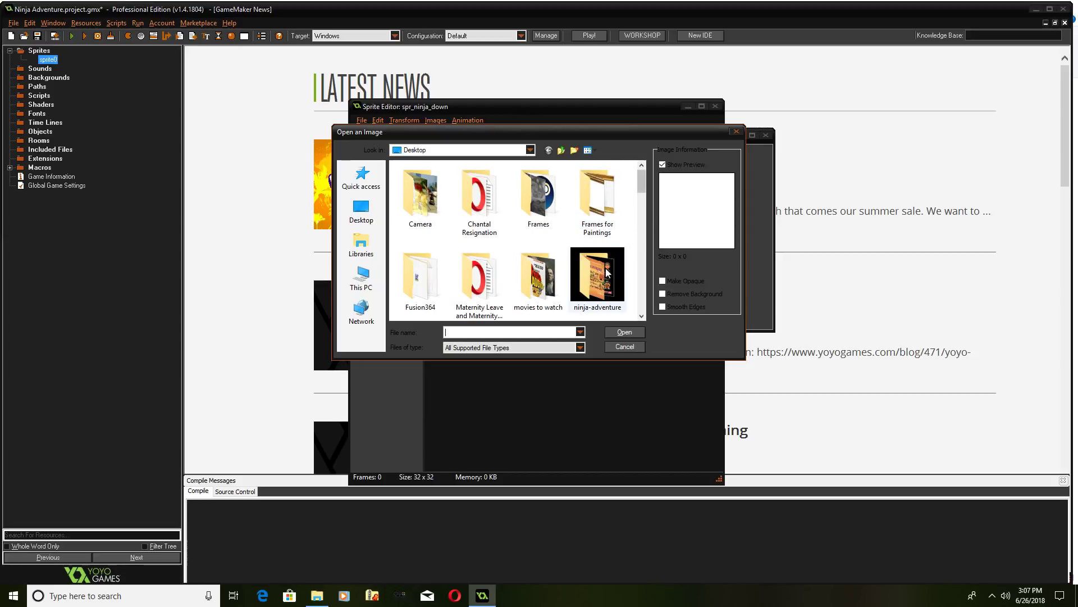
Load 7.png from ninja-adventure/characters as the sprite strip.
double_click(601, 285)
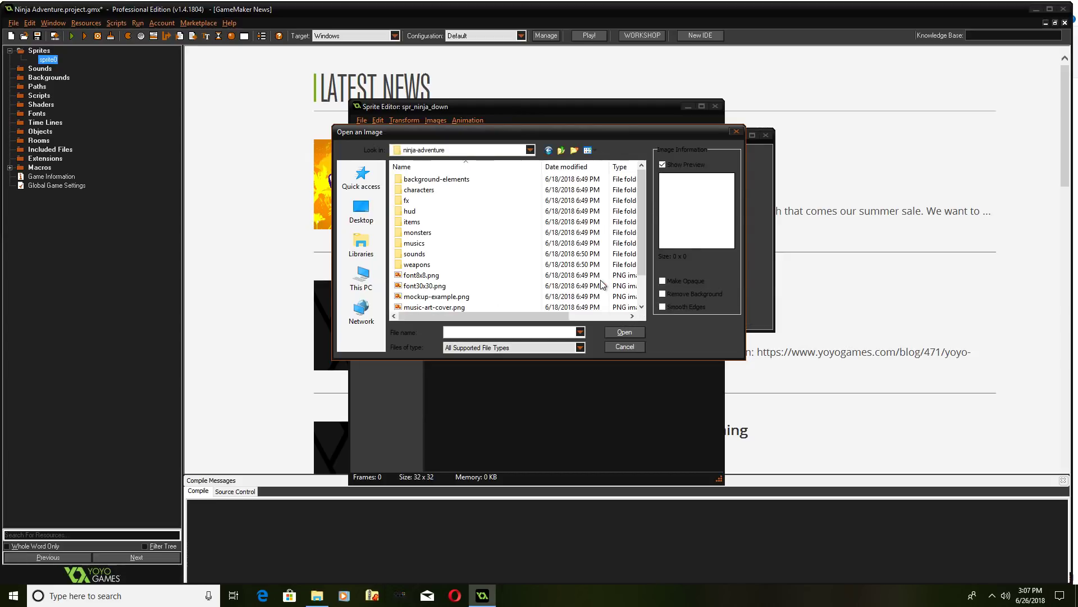
double_click(422, 190)
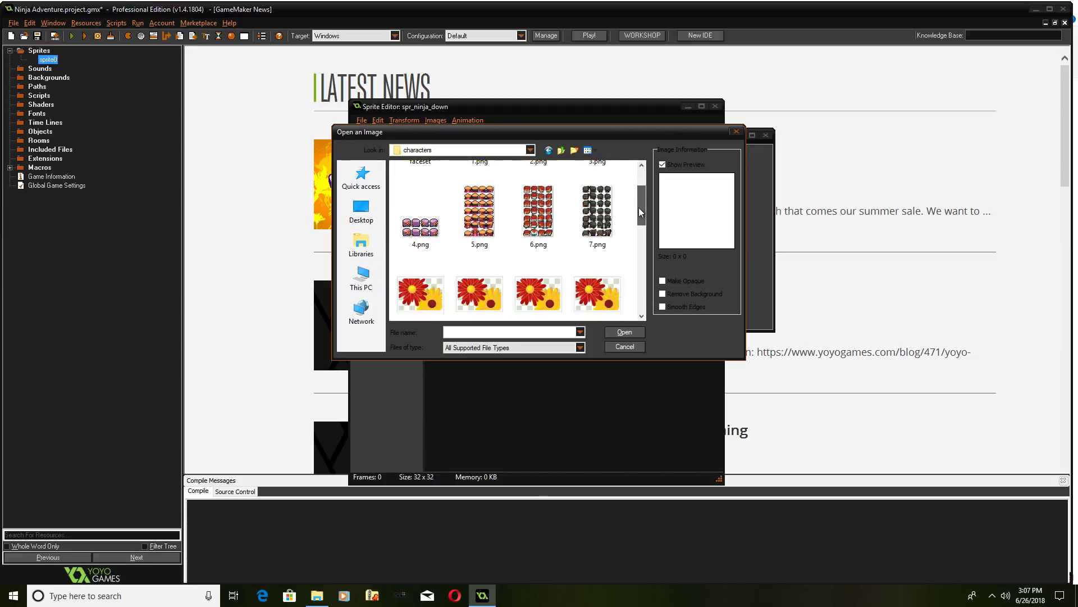
scroll(634, 202, "down", 5)
scroll(625, 255, "down", 1)
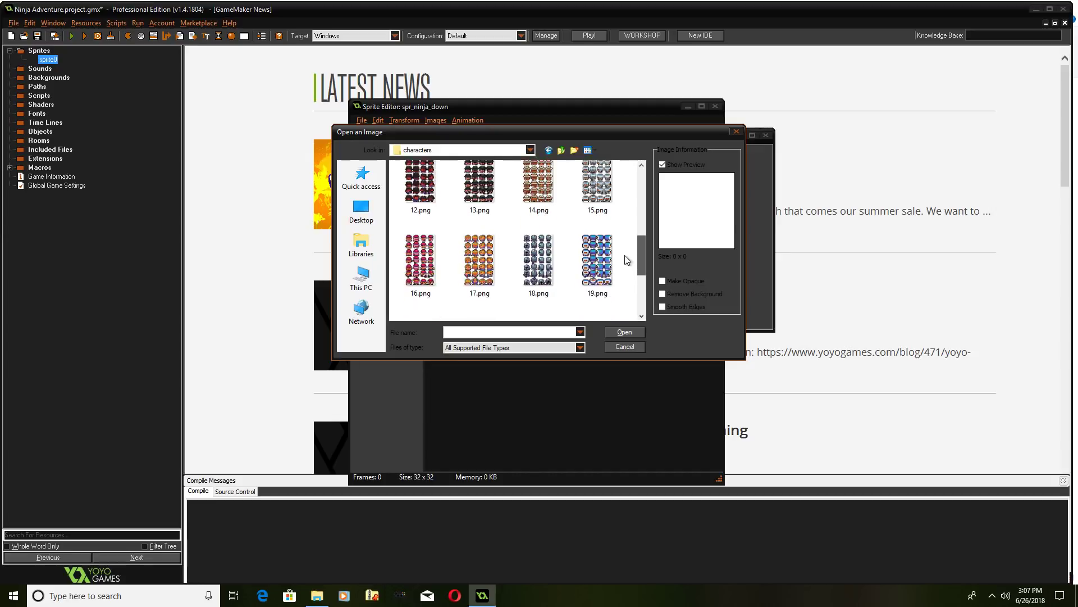
scroll(625, 268, "down", 1)
scroll(626, 271, "down", 1)
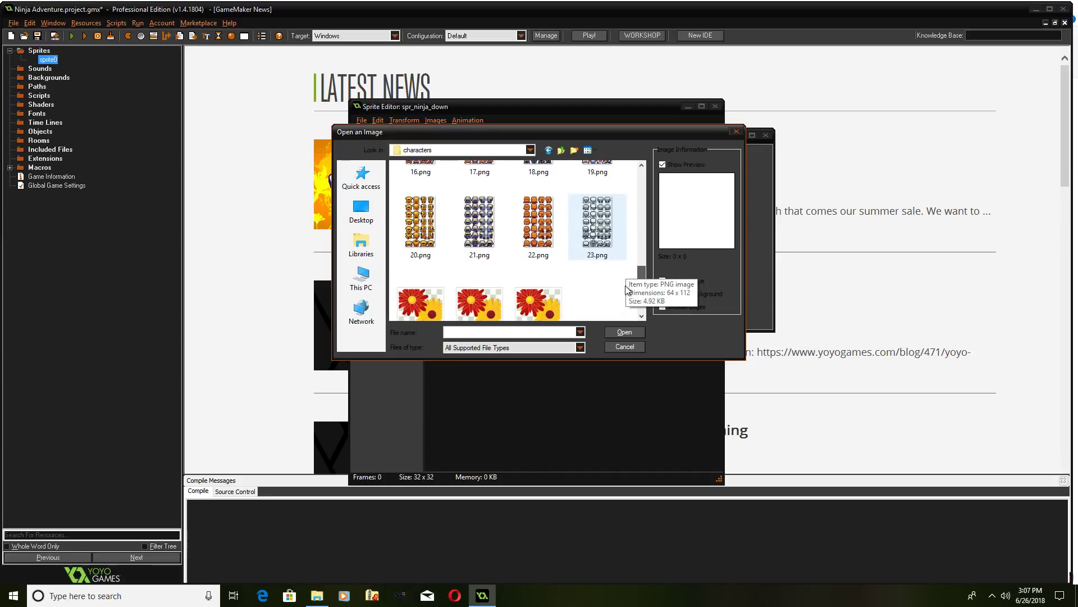
scroll(627, 292, "down", 1)
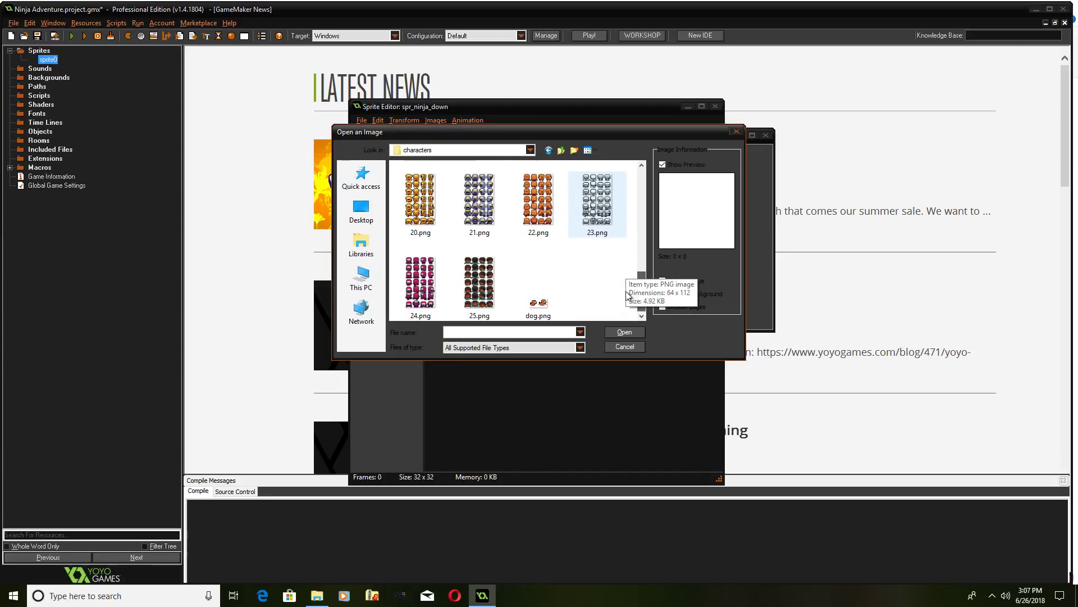
scroll(627, 282, "up", 2)
scroll(631, 244, "up", 2)
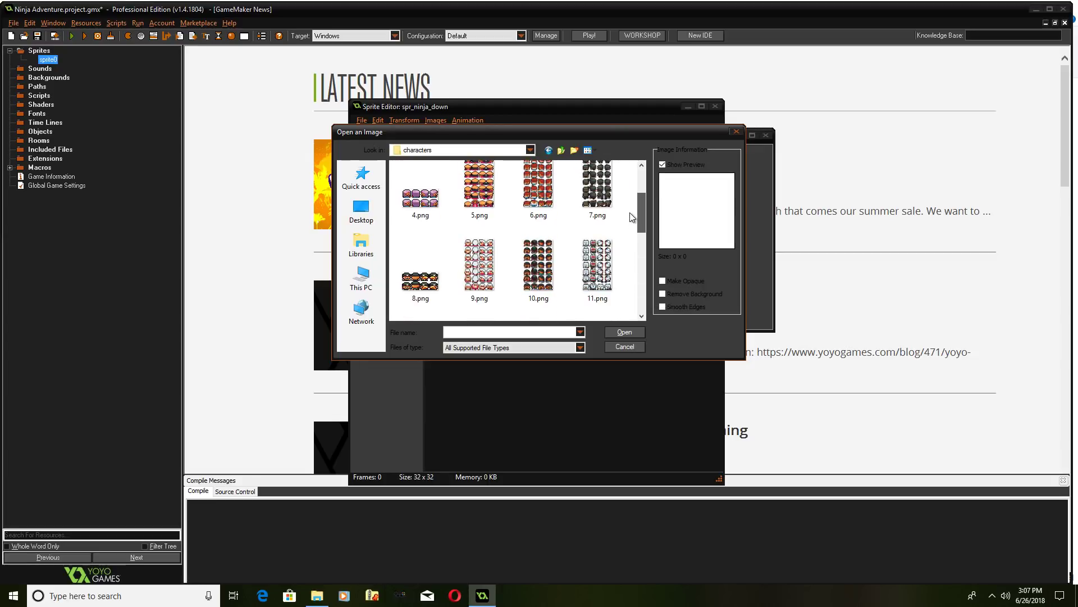
scroll(629, 211, "up", 1)
left_click(599, 221)
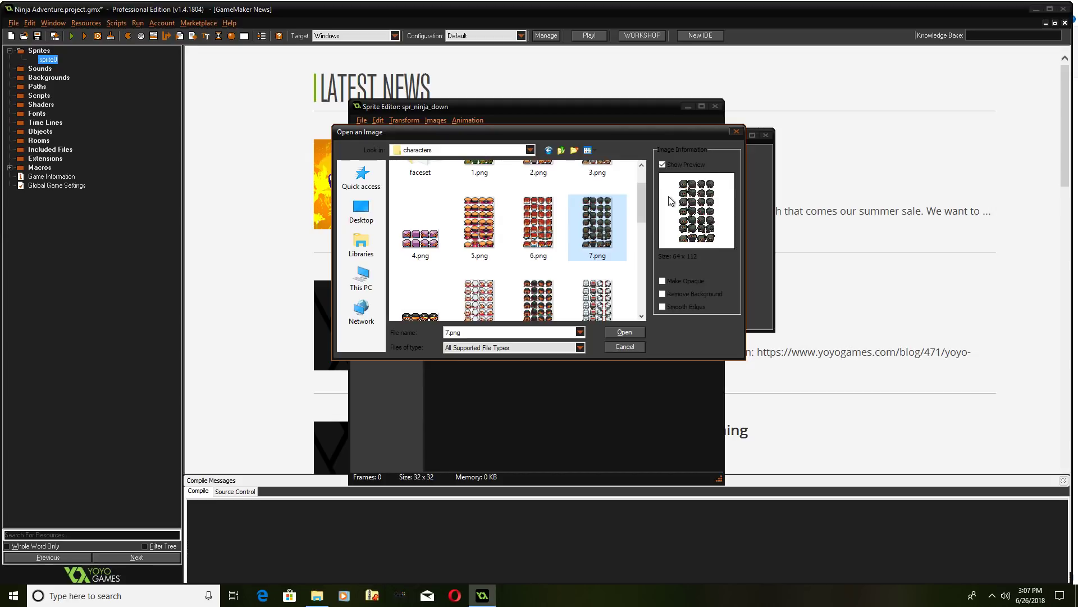
left_click(622, 334)
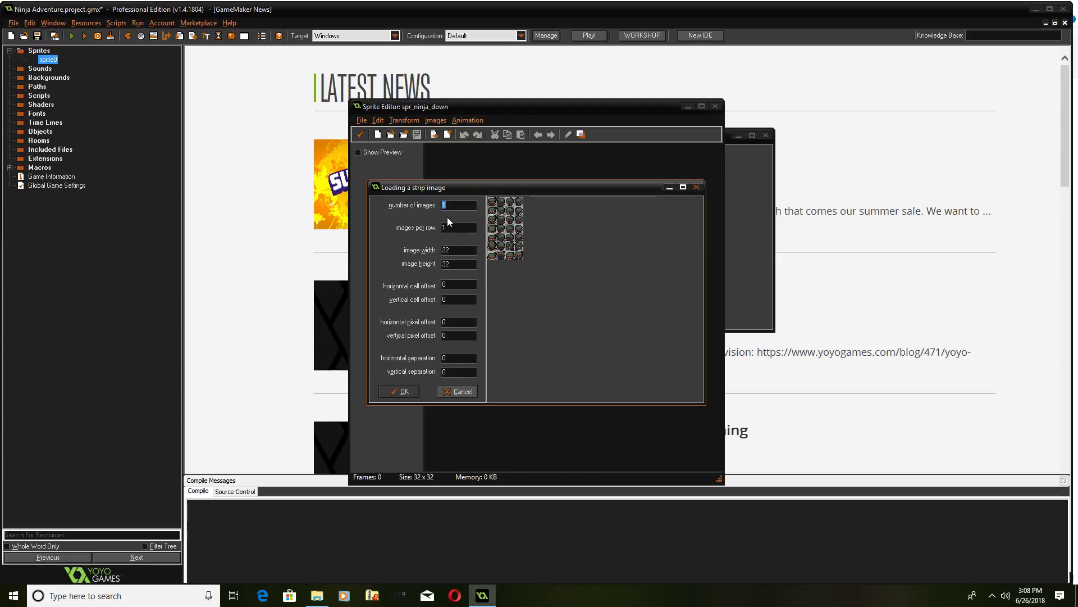
type("4")
type("16")
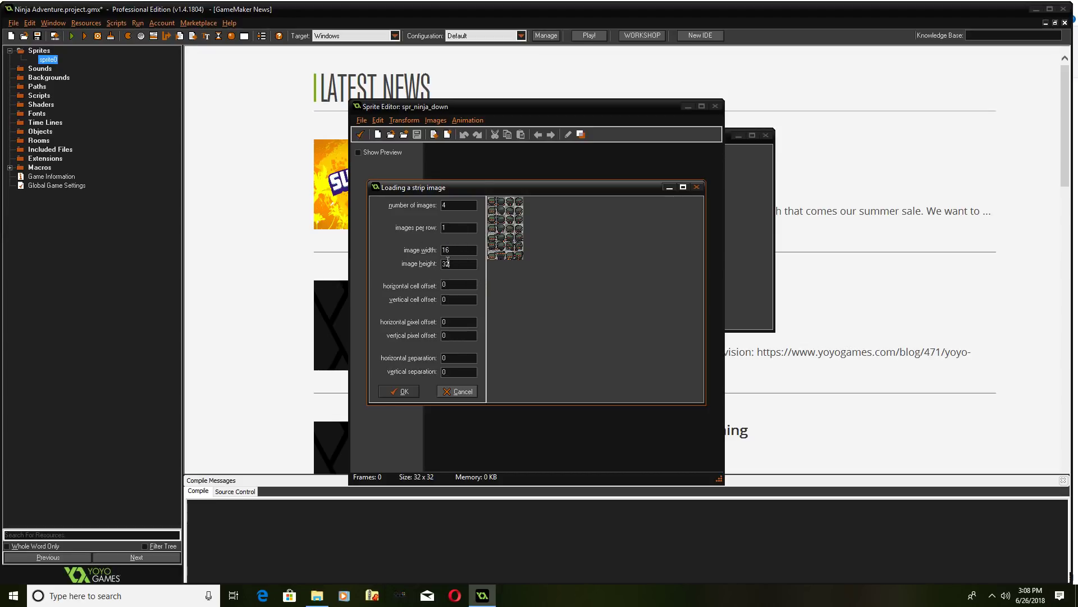
type("16")
Align the slicing grid and clear the stray vertical offset digit for 16×16 frames.
mouse_move(492, 227)
left_mouse_down()
mouse_move(508, 214)
mouse_move(500, 222)
mouse_move(489, 203)
left_mouse_up()
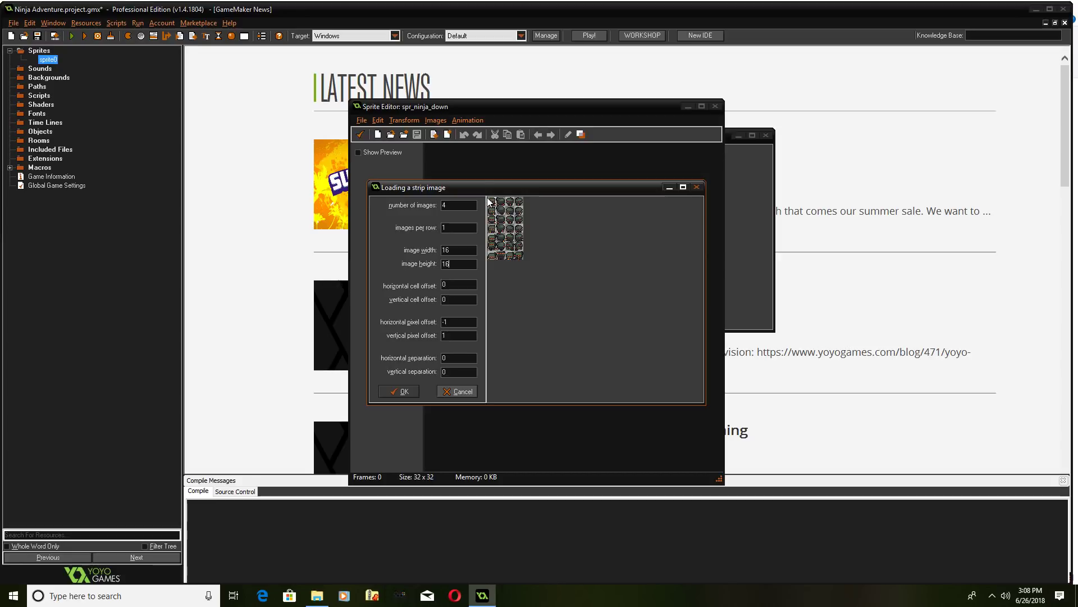
left_click_drag(488, 202, 489, 203)
type("0")
double_click(463, 334)
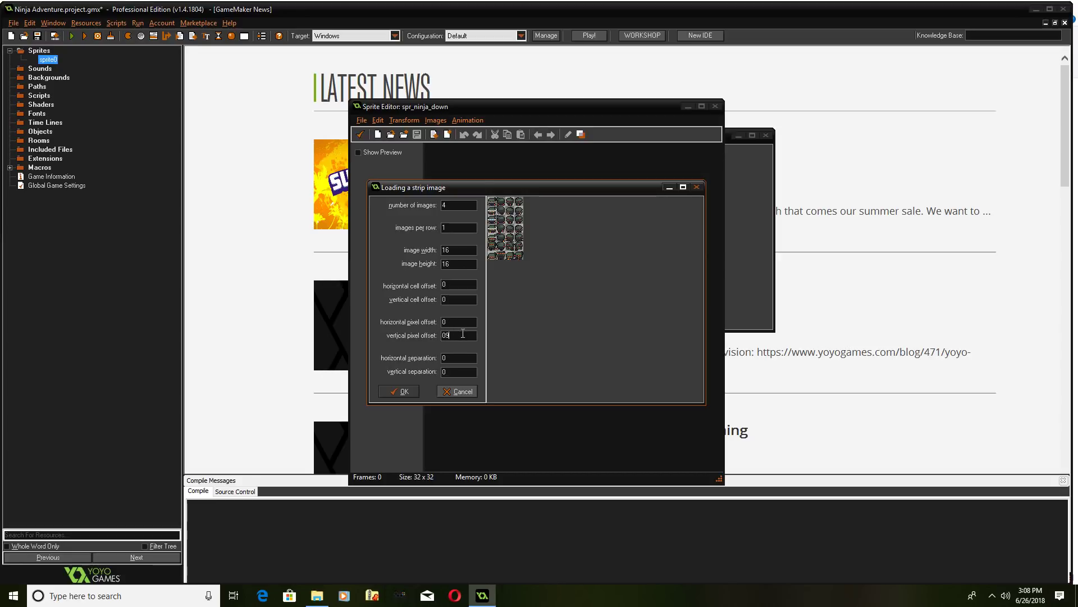
key("BackSpace")
Accept the four frames, preview the animation, and confirm spr_ninja_down's properties.
left_click(399, 391)
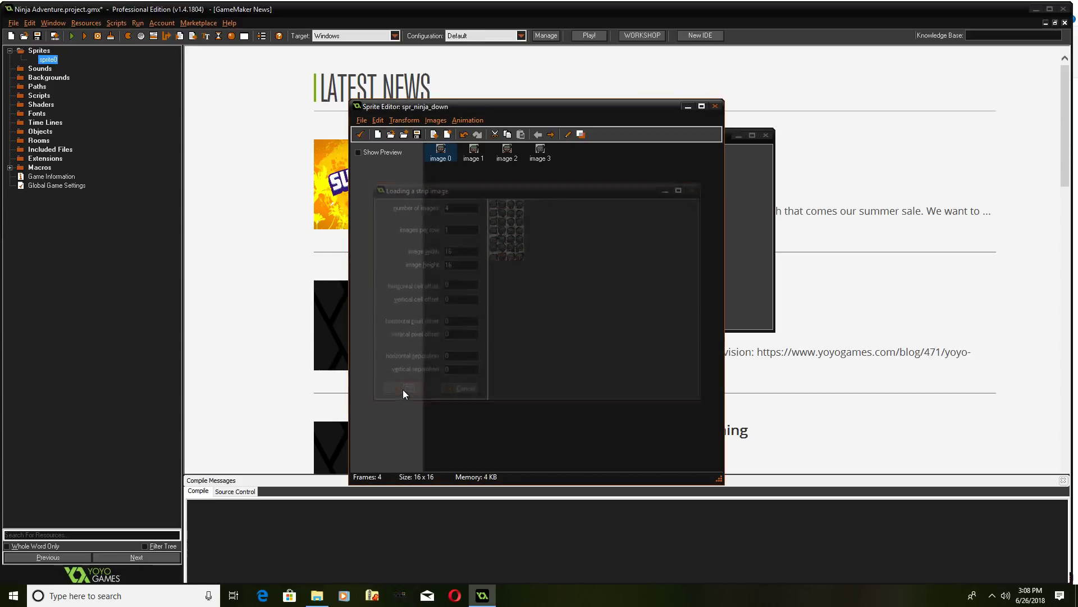
left_click(359, 152)
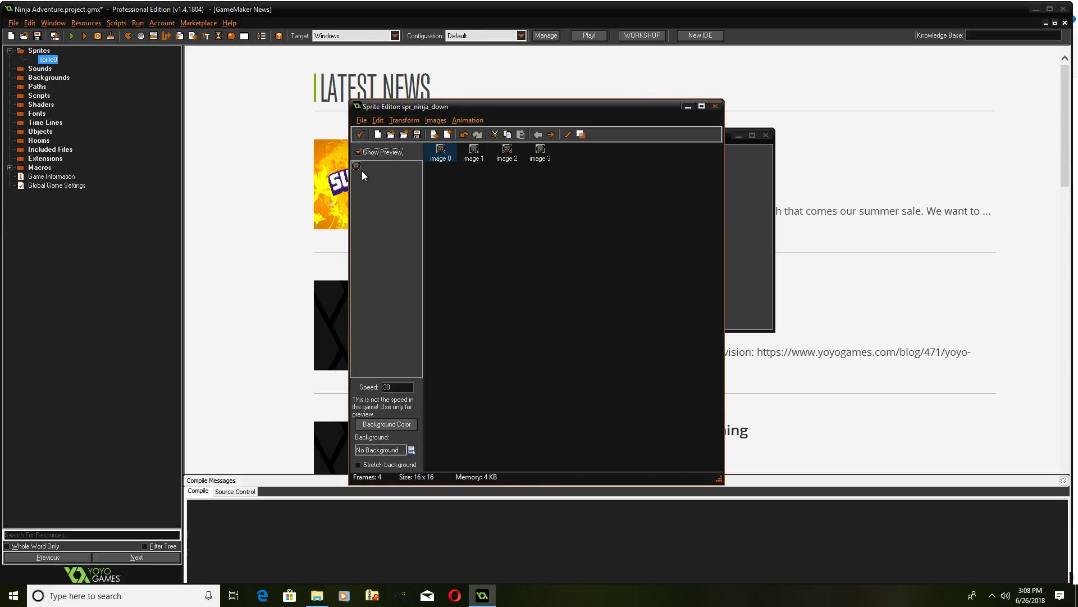
left_click(359, 152)
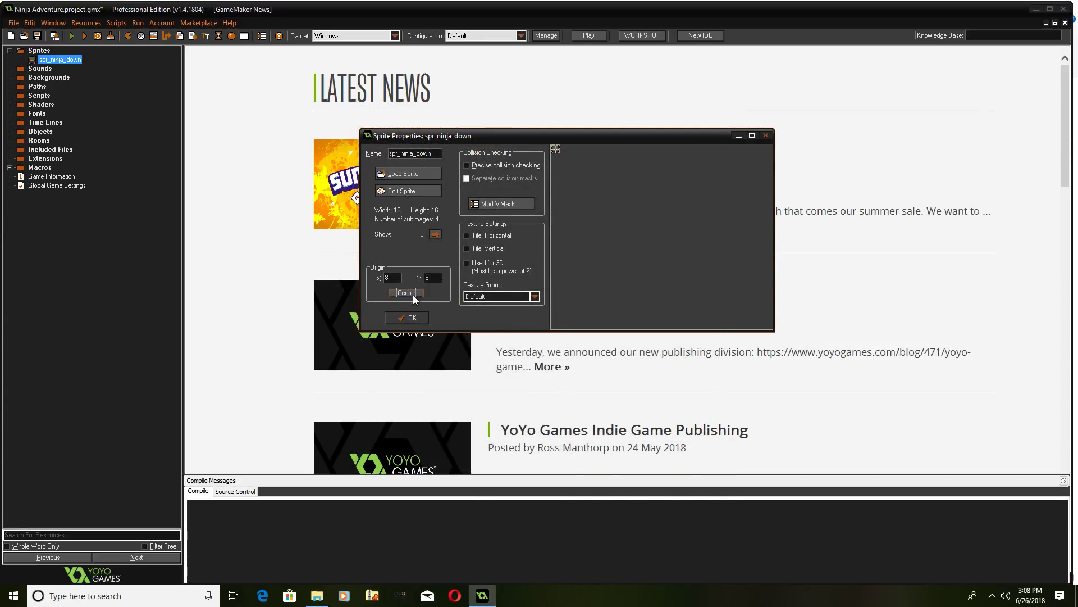
left_click(410, 318)
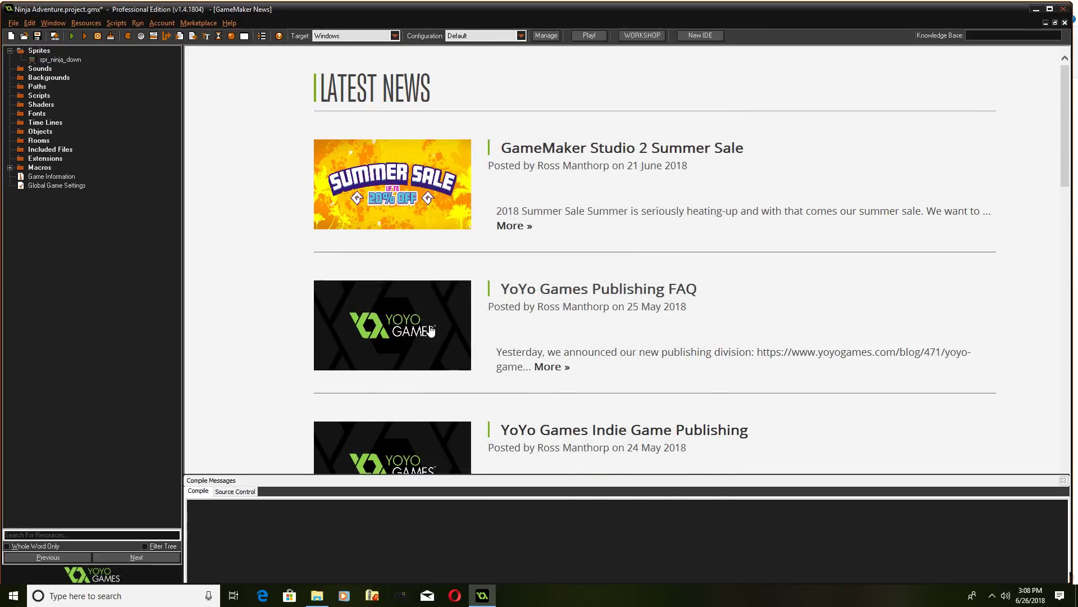
left_click(127, 36)
type("spr")
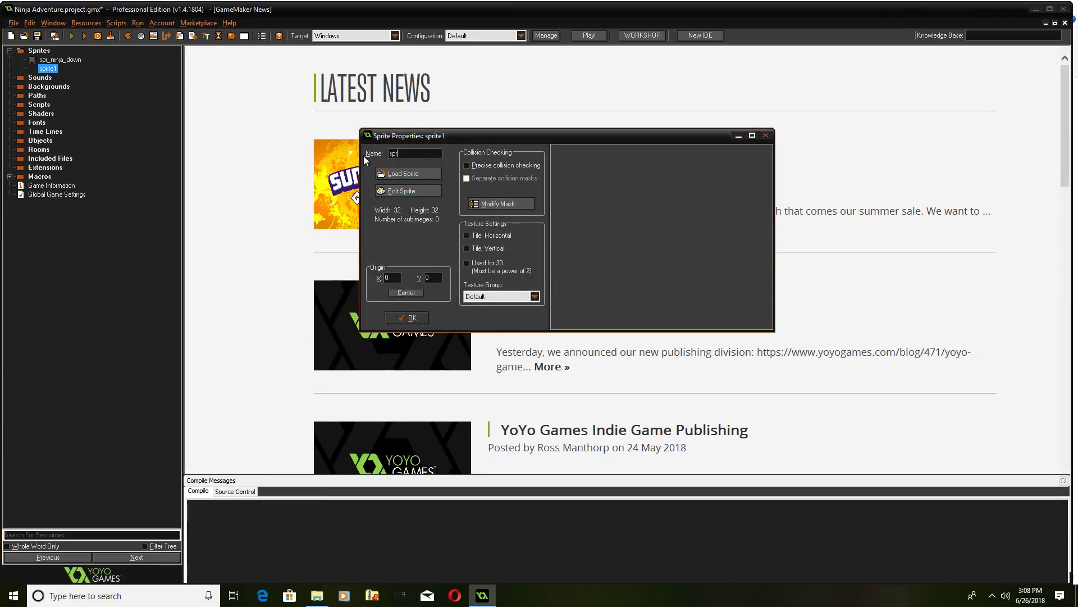
type("_ninja")
type("_up")
Start spr_ninja_up from a strip using the 7.png character sheet.
left_click(390, 187)
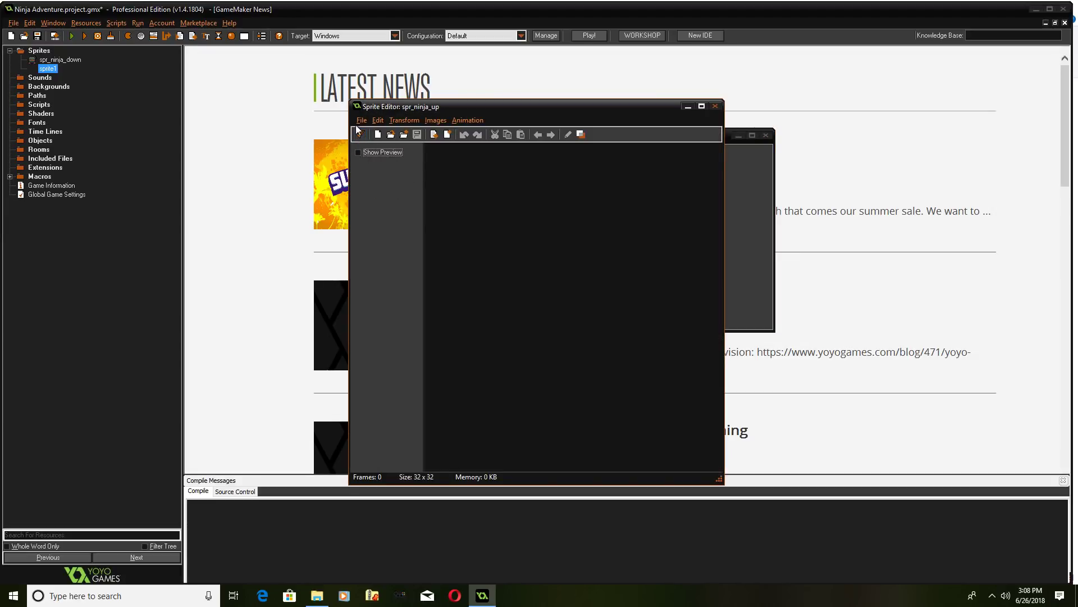
left_click(361, 120)
left_click(390, 189)
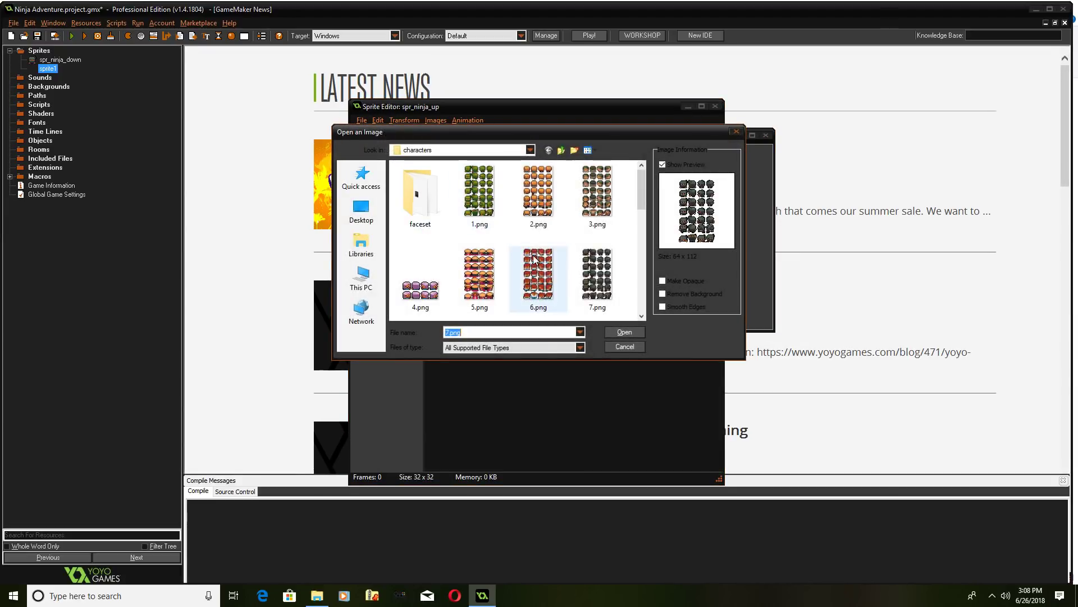
left_click(618, 334)
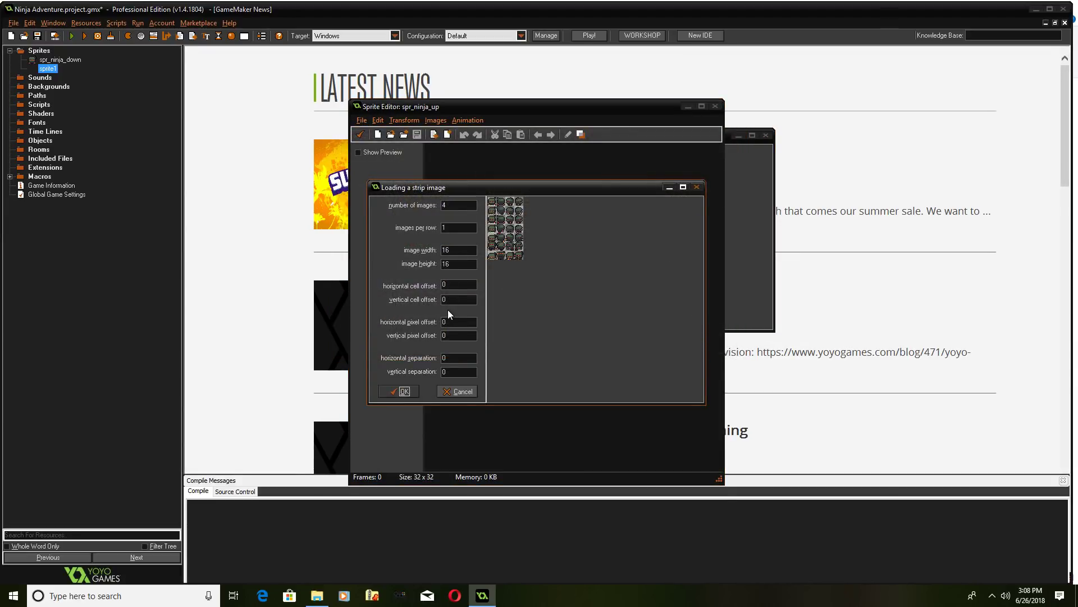
Load four 16×16 frames at horizontal cell offset 1 and confirm spr_ninja_up.
left_click(450, 285)
type("1")
left_click(396, 391)
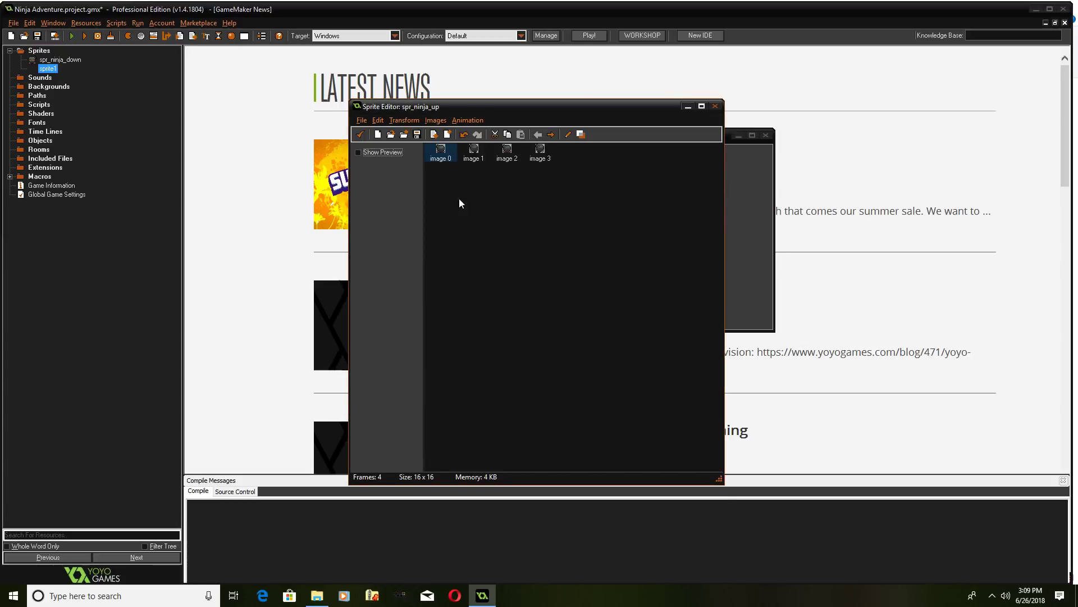
left_click(361, 135)
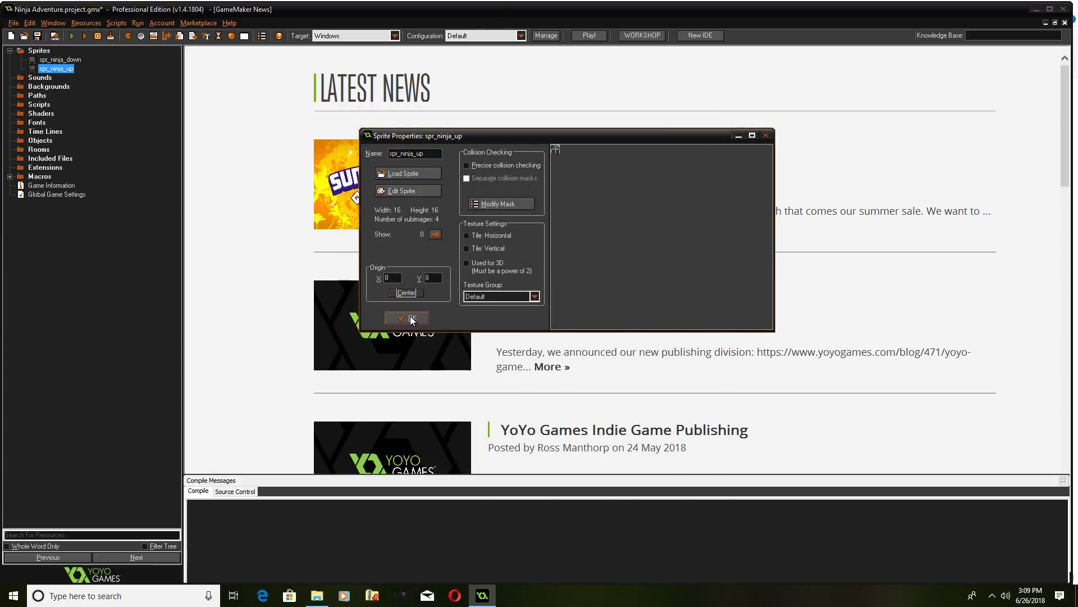
left_click(412, 319)
Create spr_ninja_left from four strip frames with a centred origin.
left_click(126, 36)
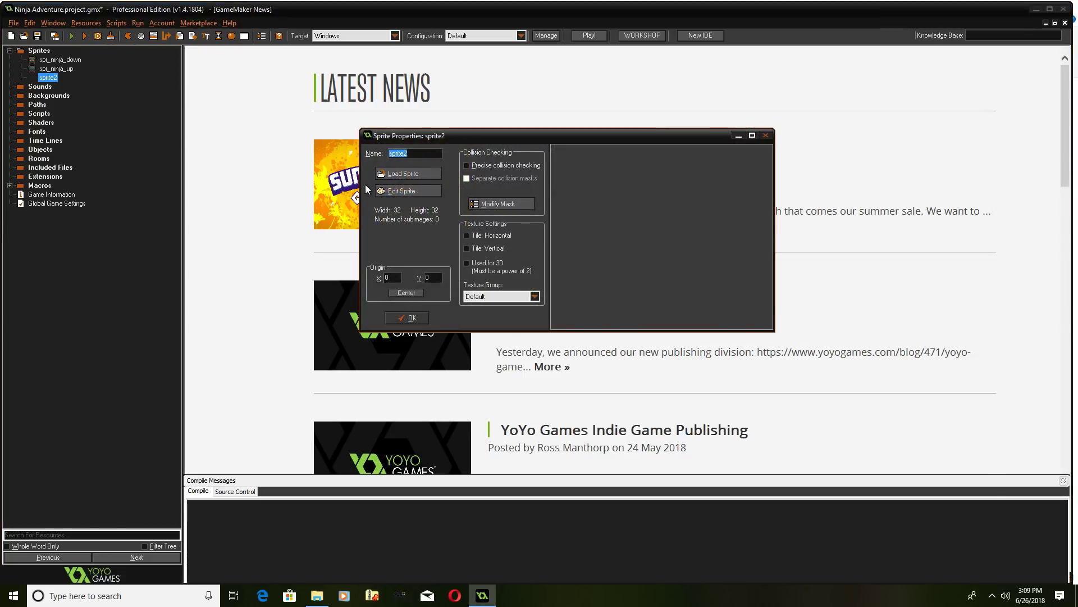
left_click(398, 191)
left_click(361, 120)
left_click(383, 190)
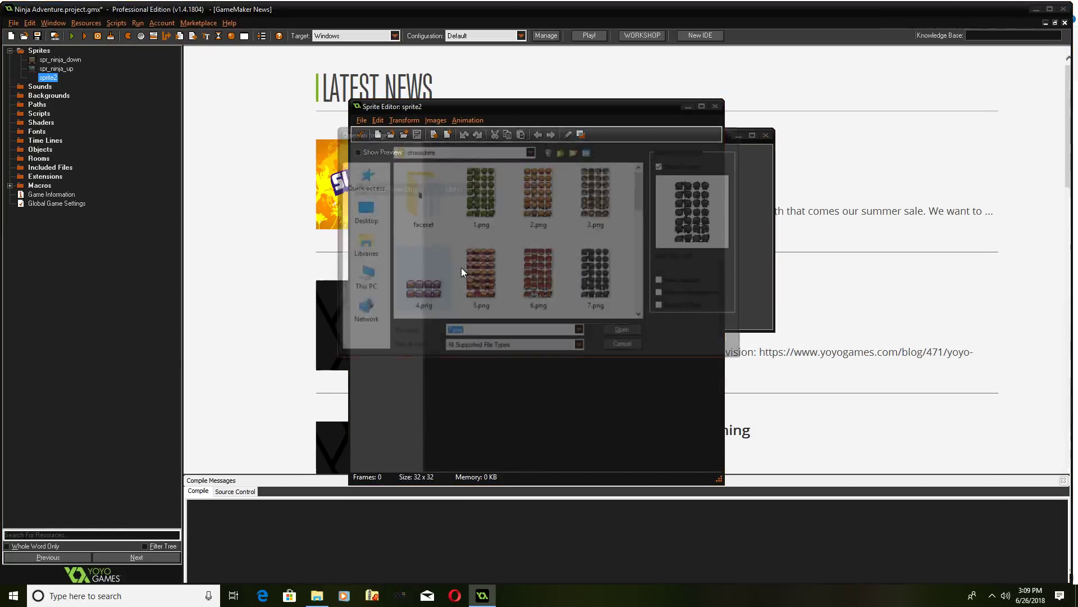
double_click(479, 274)
type("2")
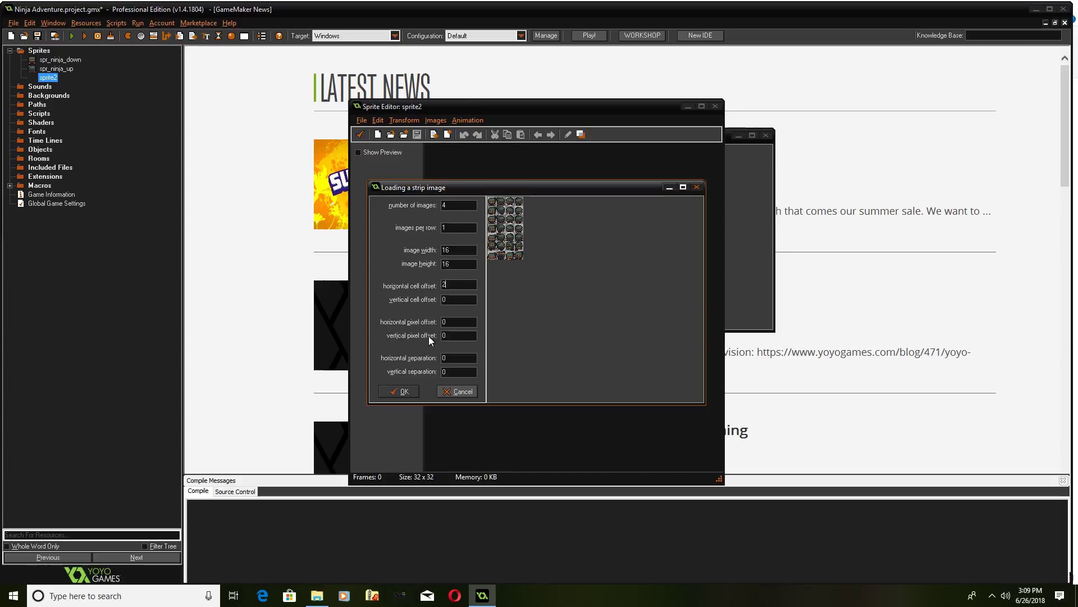
left_click(400, 391)
left_click(360, 134)
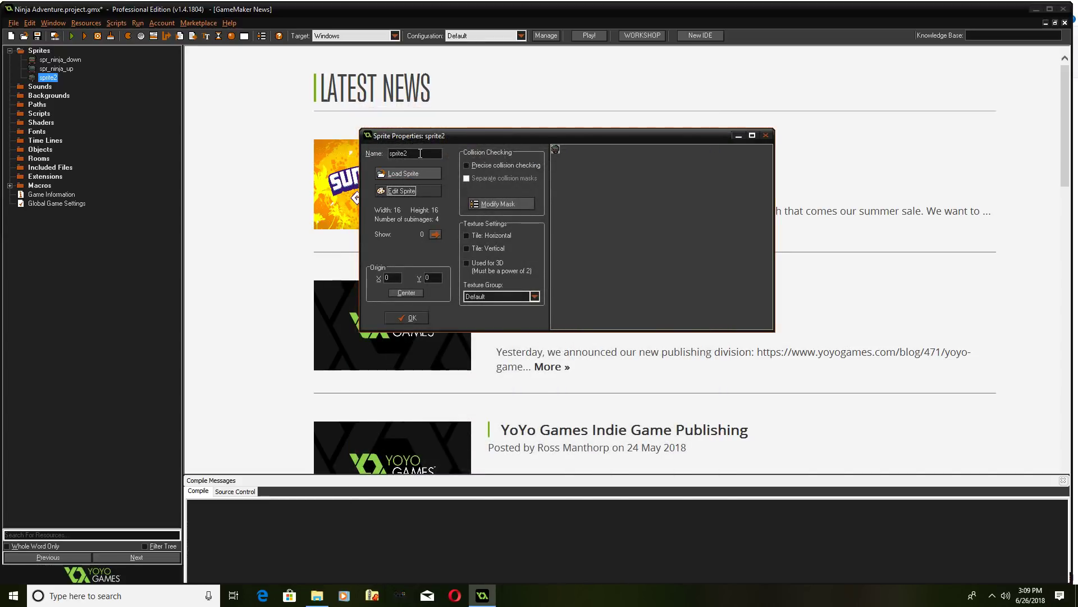
double_click(420, 153)
type("spr_ninja")
type("_left")
left_click(403, 292)
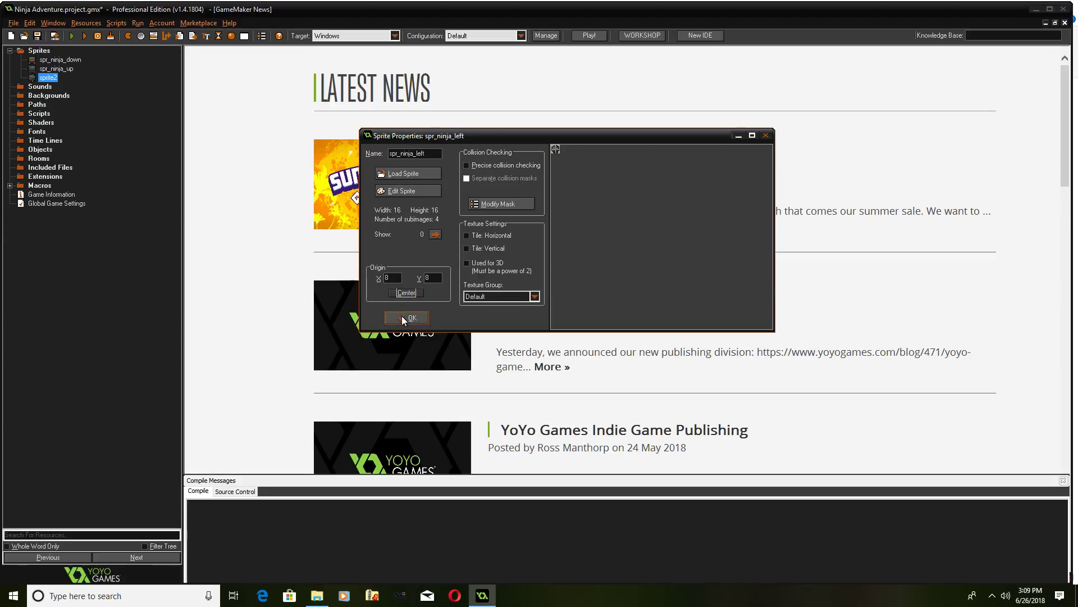
left_click(409, 318)
Create spr_ninja_right with four 16×16 frames from the character sheet.
left_click(128, 36)
type("spr_ninja")
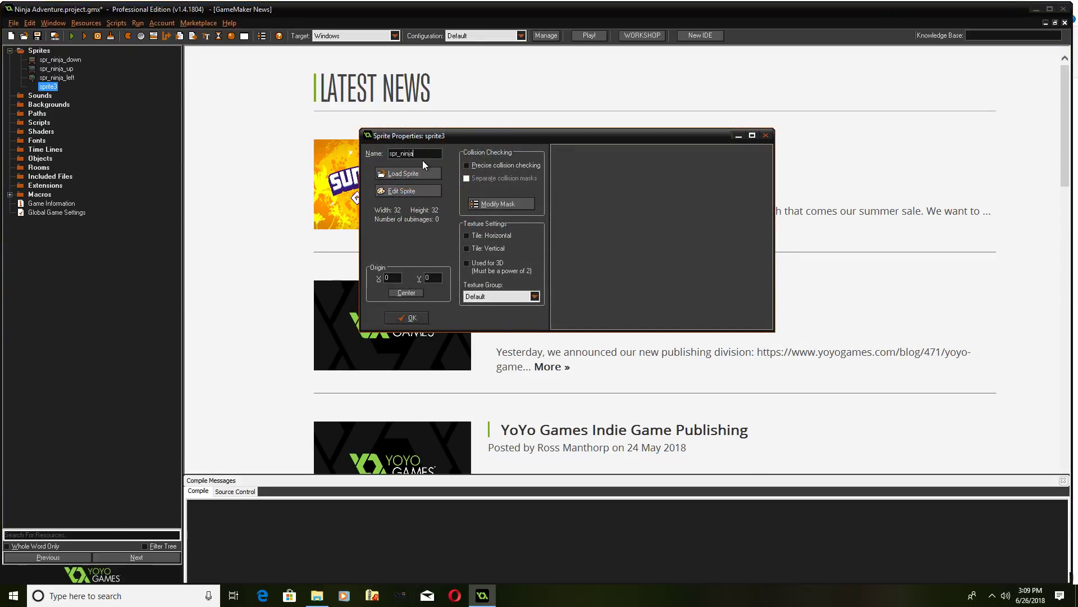
type("_right")
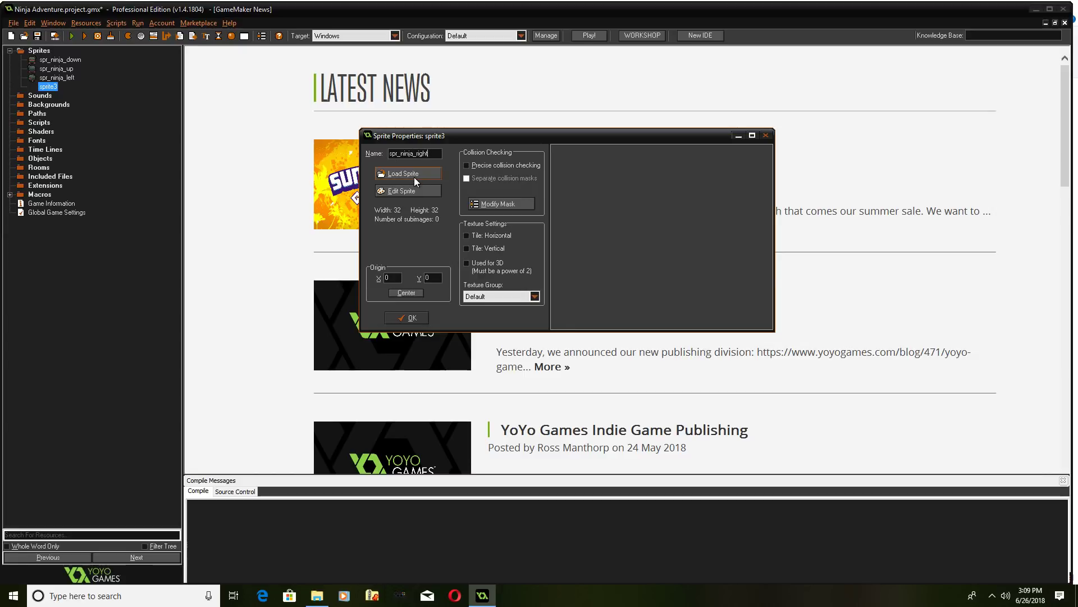
left_click(411, 192)
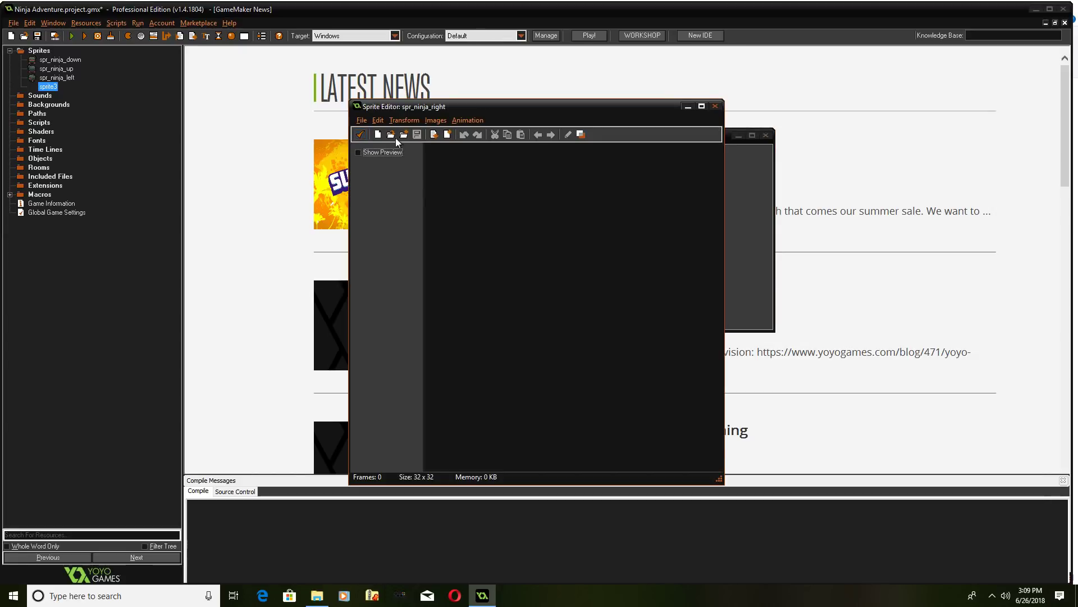
left_click(368, 121)
left_click(384, 187)
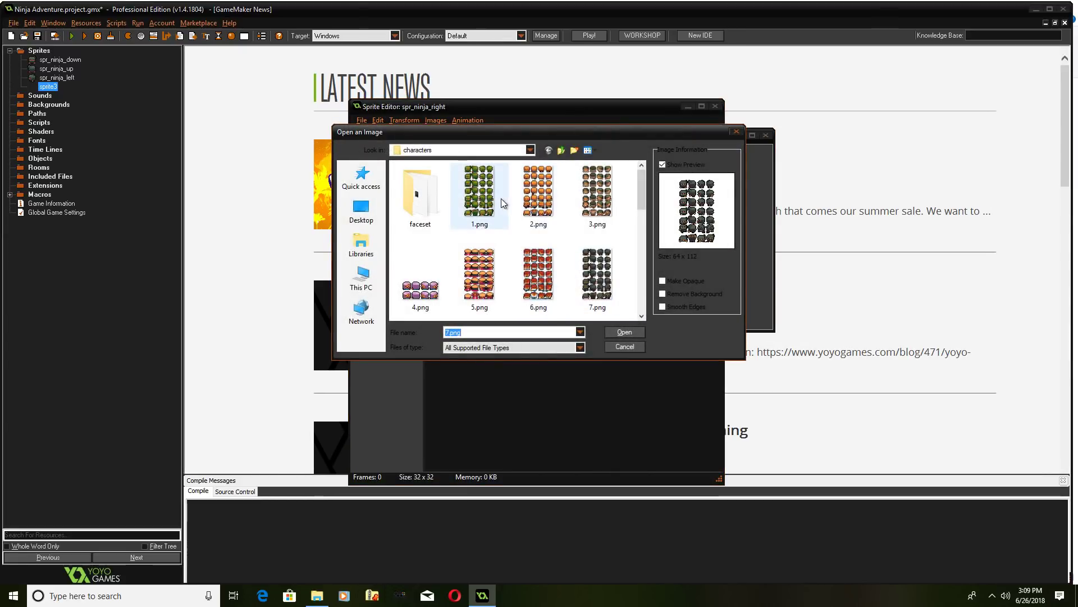
left_click(579, 263)
left_click(625, 332)
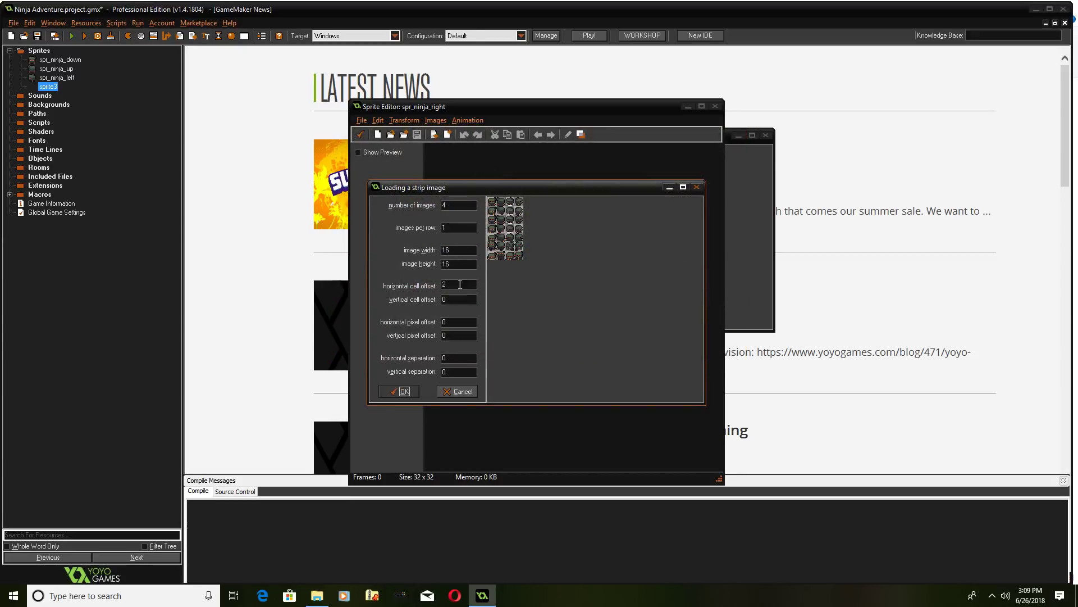
left_click(403, 391)
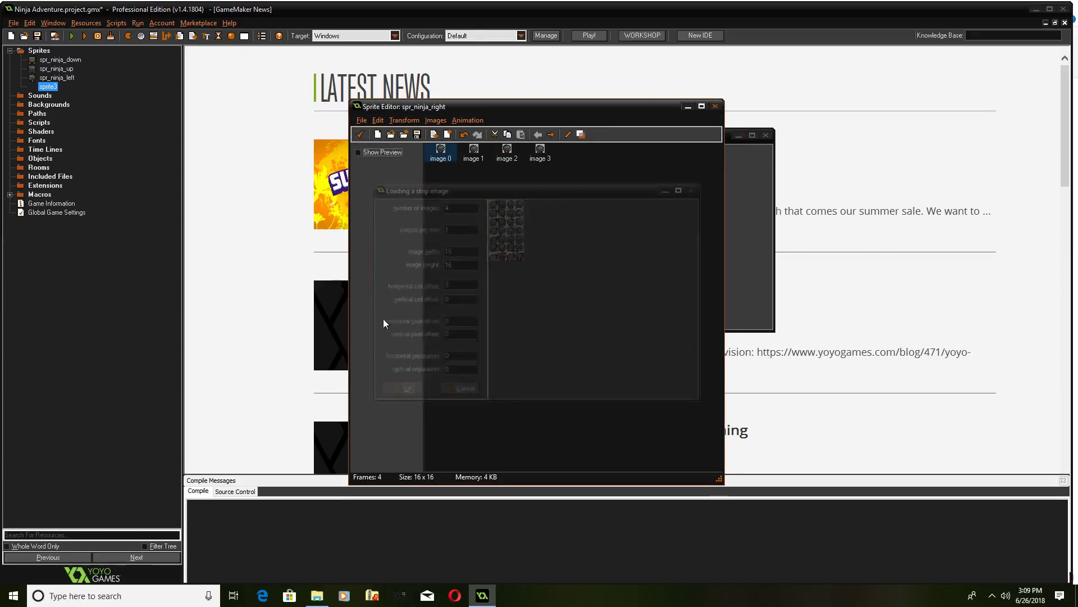
left_click(360, 135)
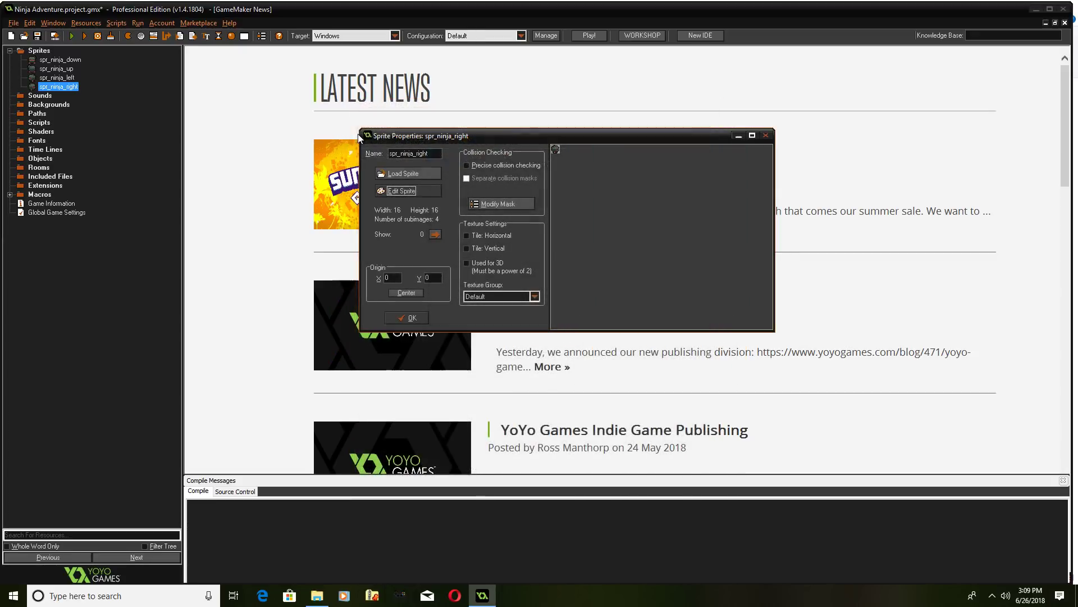
left_click(407, 317)
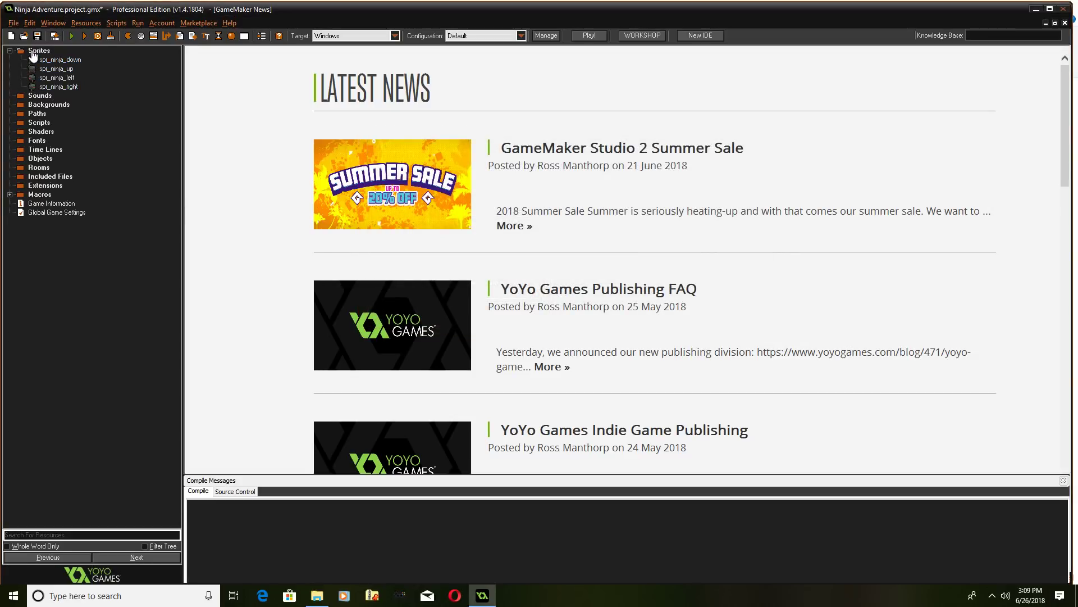
Make a player_sprites group, move all four spr_ninja sprites into it, and collapse it.
right_click(33, 55)
left_click(43, 87)
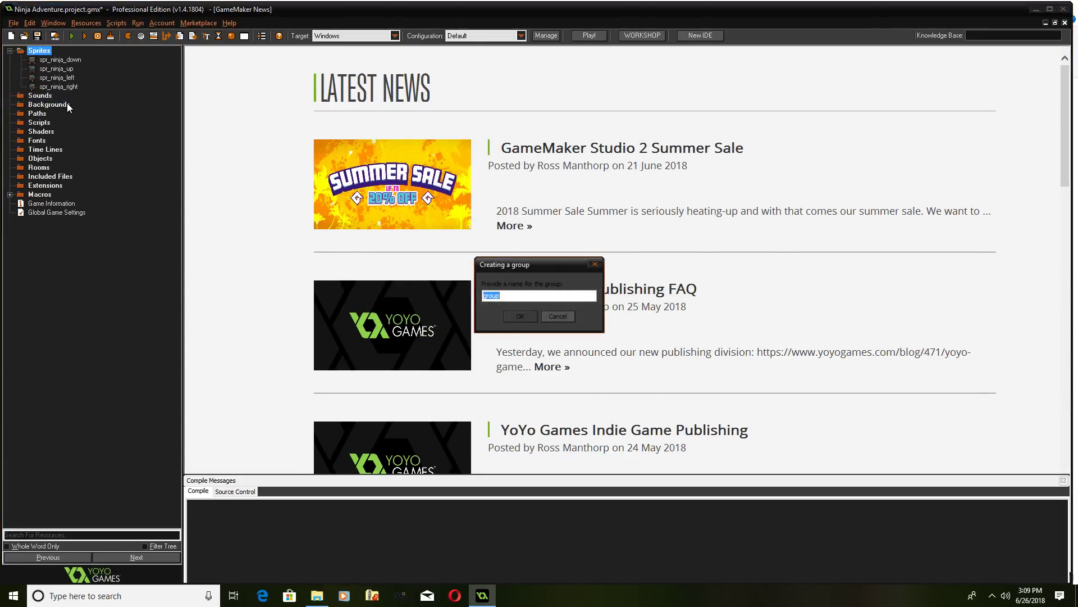
type("player")
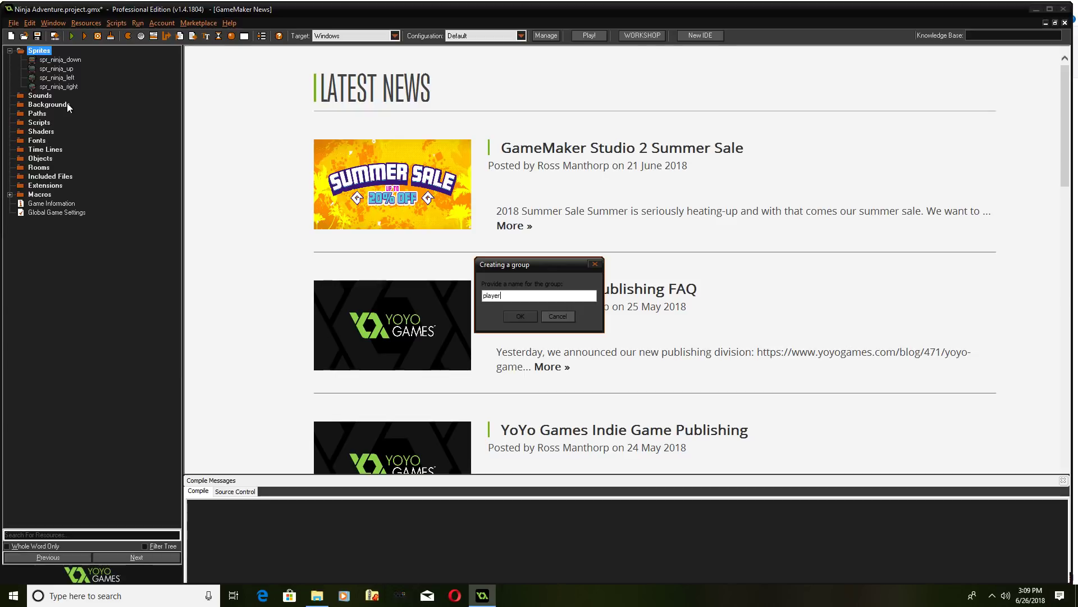
type("_sprit")
key("Return")
mouse_move(59, 86)
left_mouse_down()
mouse_move(67, 97)
mouse_move(61, 69)
left_mouse_up()
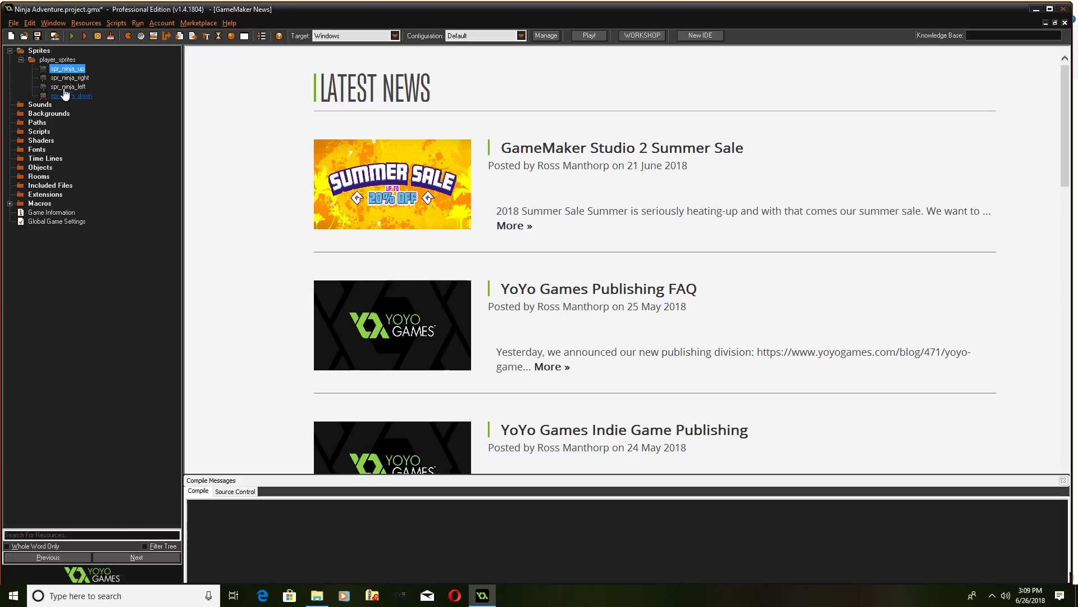
left_click(21, 51)
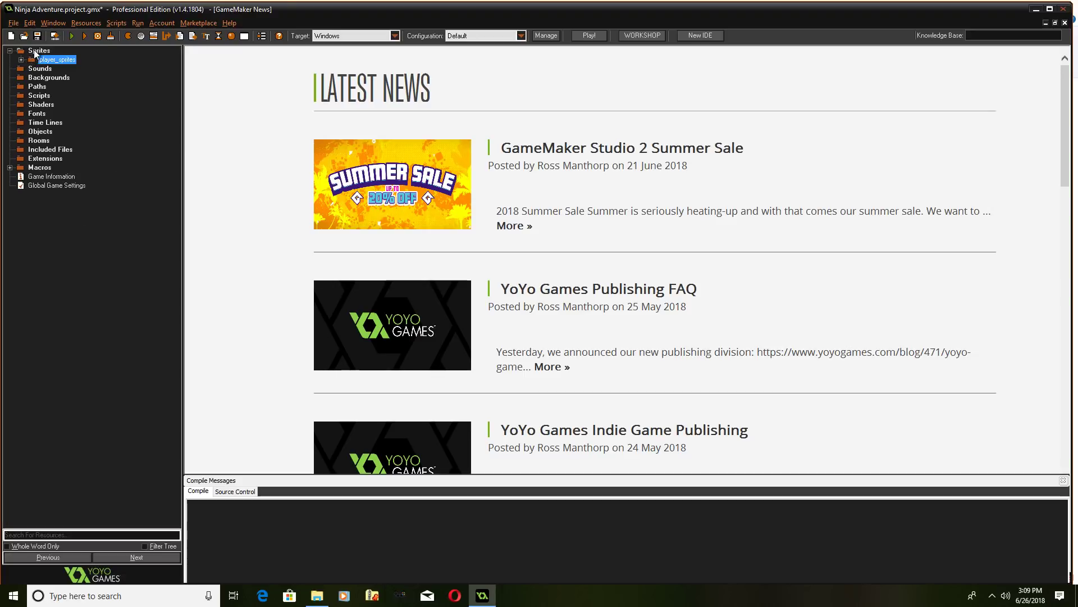
Add sprite4 under Sprites, cancelling the first image load.
right_click(36, 51)
left_click(34, 57)
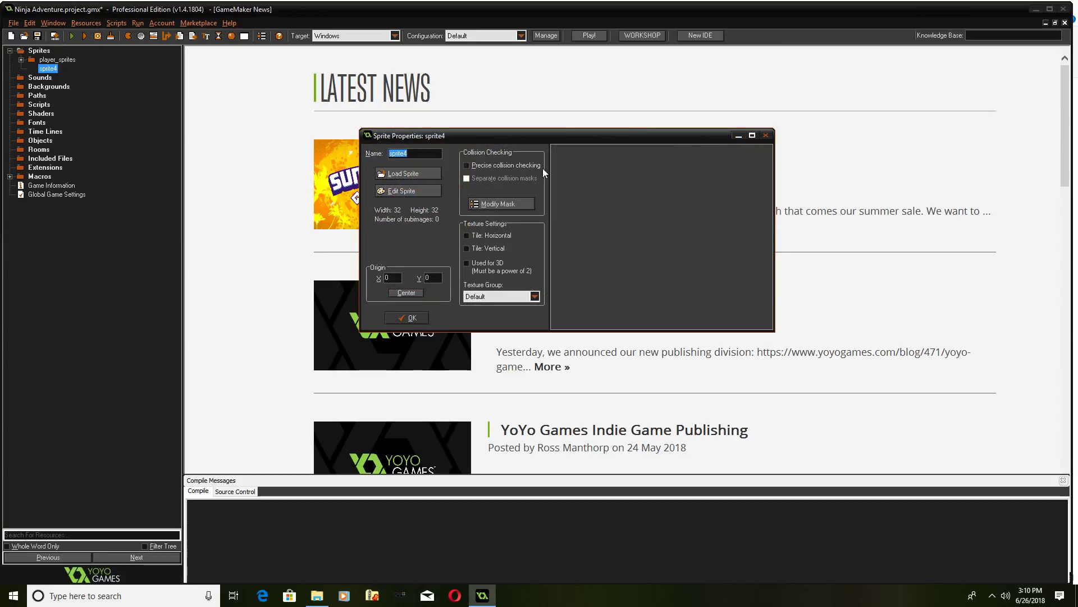
left_click(412, 172)
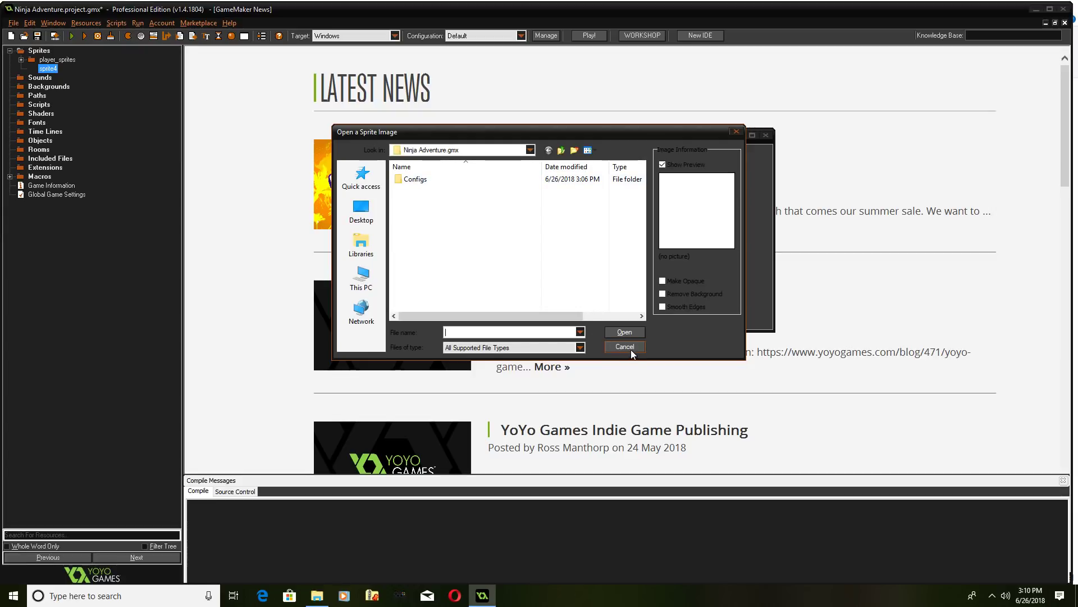
left_click(631, 349)
Browse to the monsters folder for a strip image, then cancel the dialog.
left_click(383, 190)
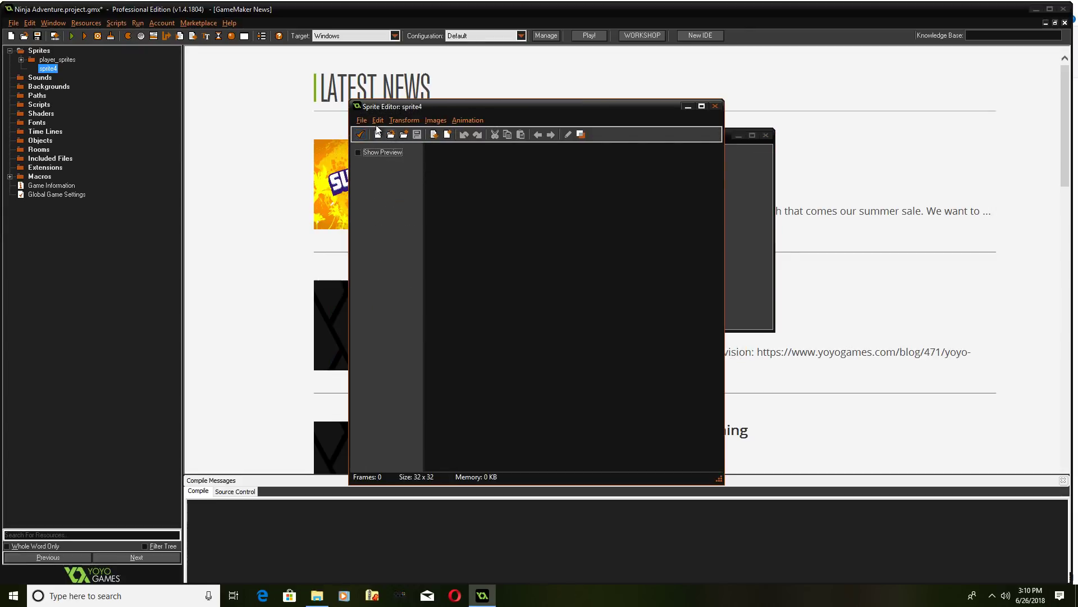
left_click(361, 120)
left_click(371, 183)
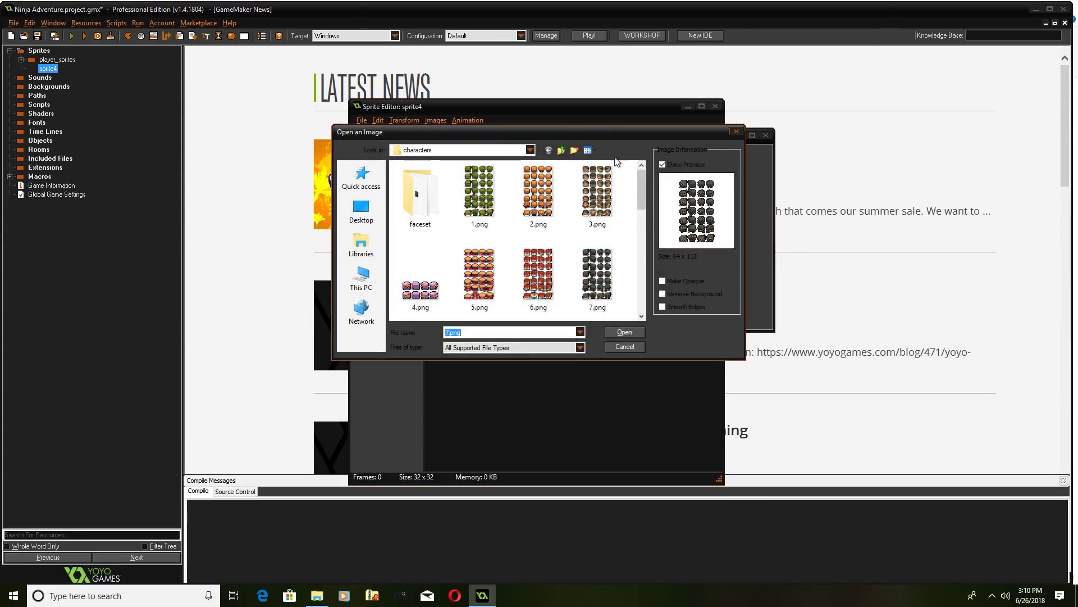
left_click(587, 150)
left_click(627, 161)
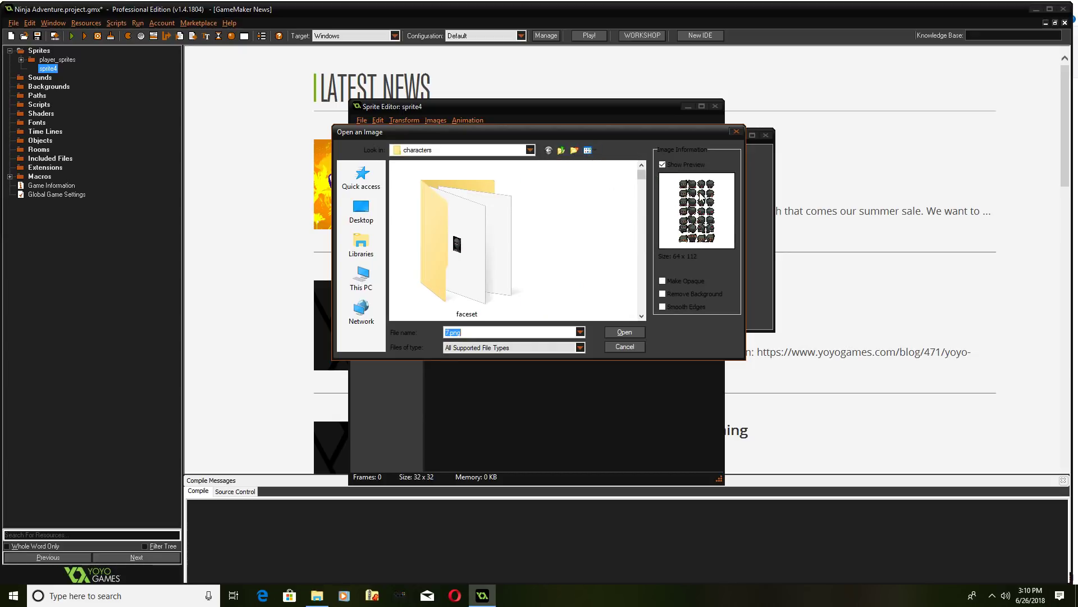
left_click_drag(747, 360, 961, 530)
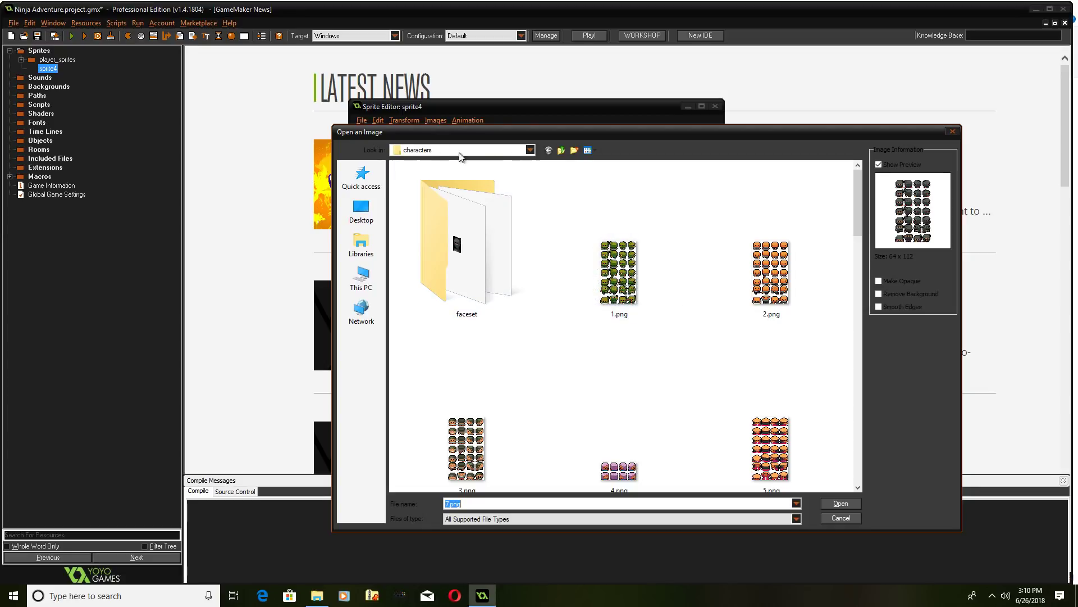
left_click(561, 151)
double_click(417, 233)
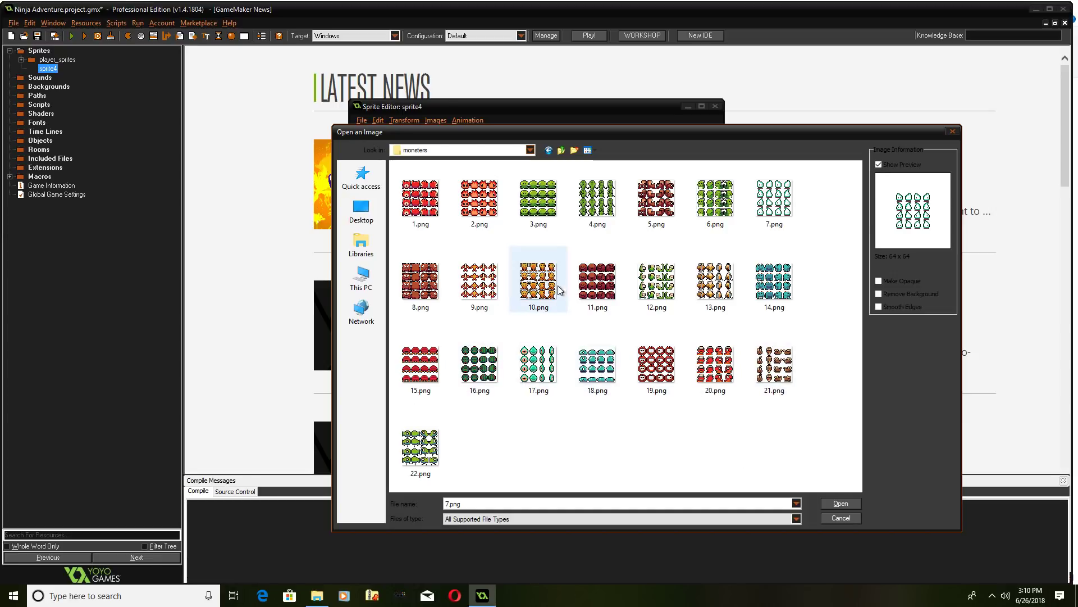
left_click(842, 517)
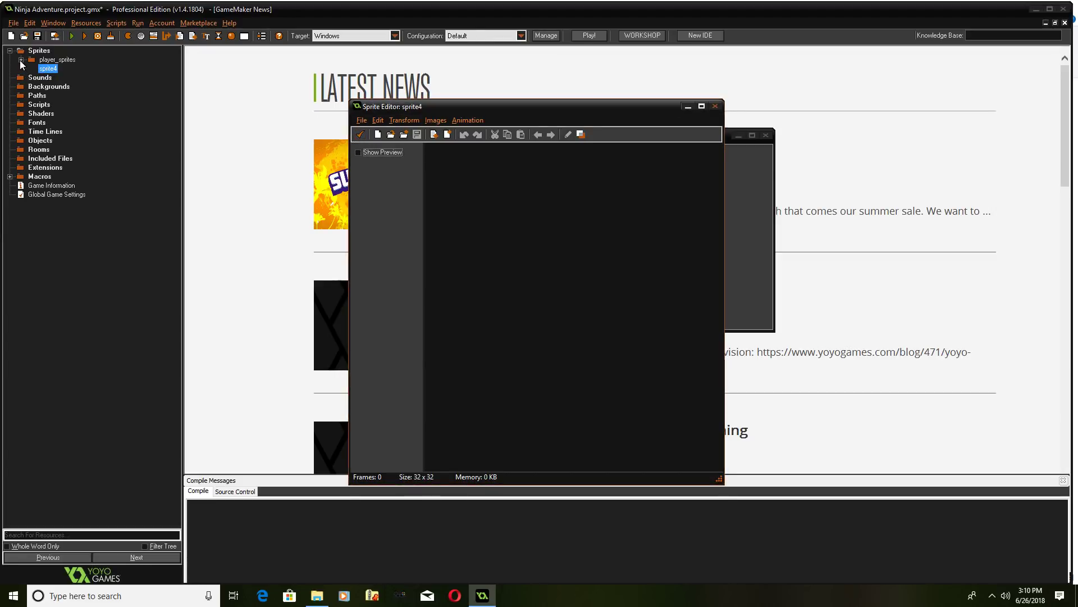
Close sprite4's editor and properties, then add a new sprite under player_sprites.
left_click(360, 133)
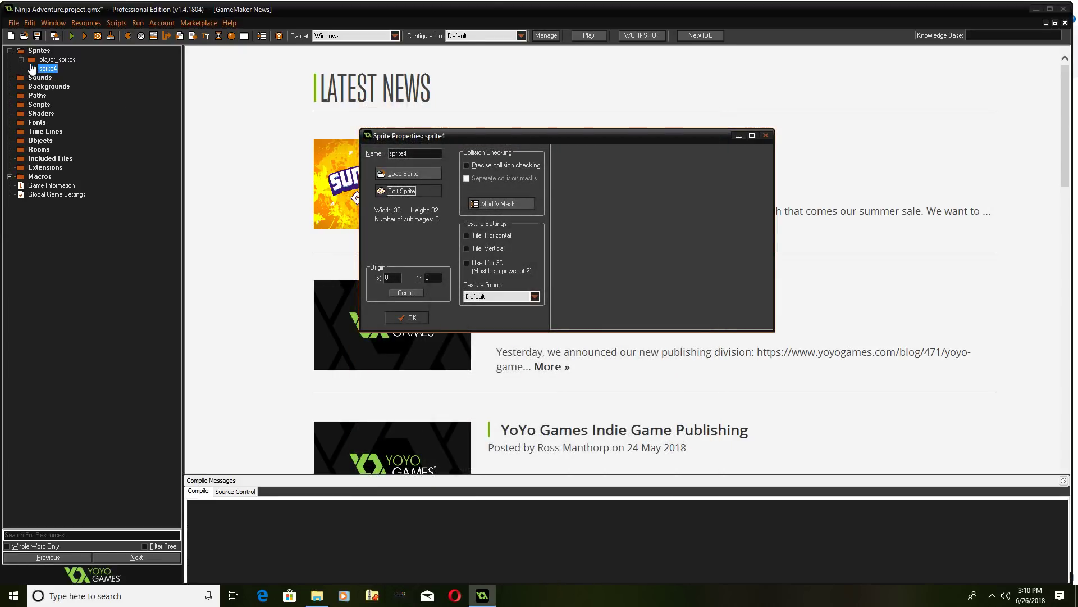
double_click(51, 60)
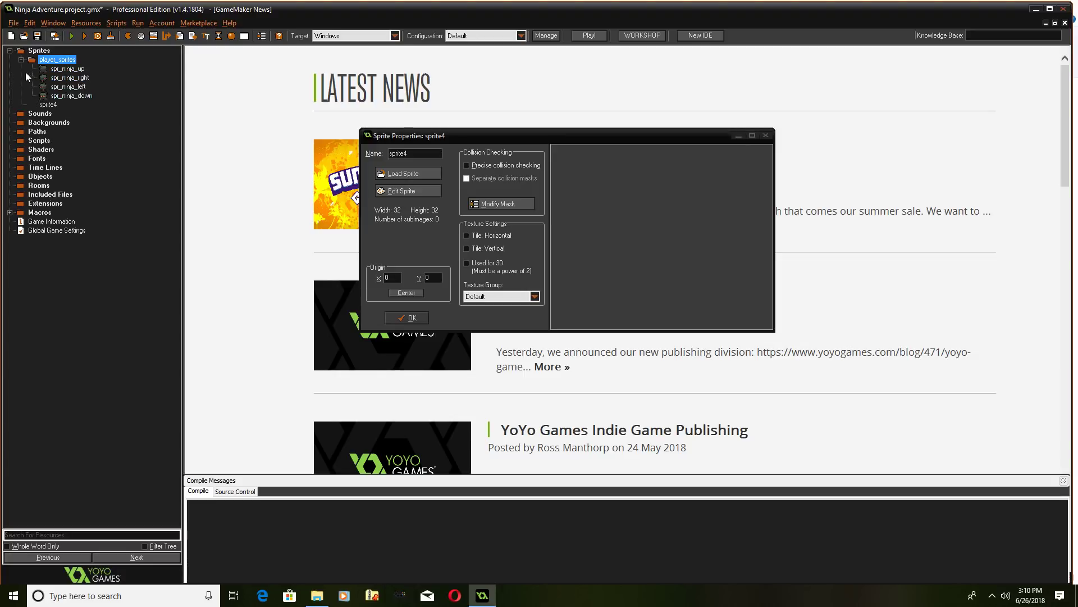
left_click(408, 316)
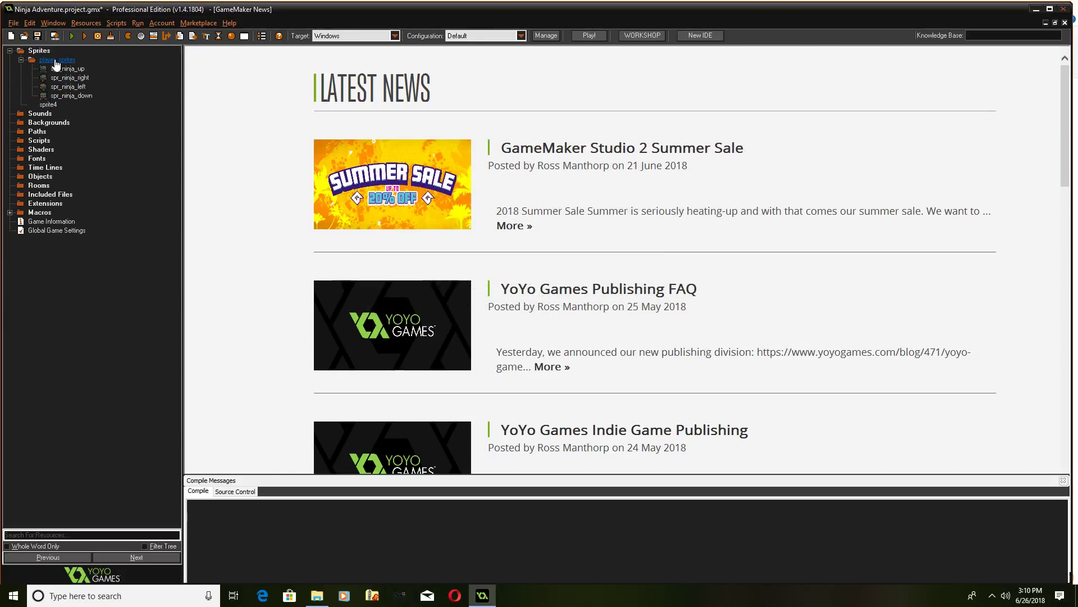
right_click(56, 67)
left_click(59, 68)
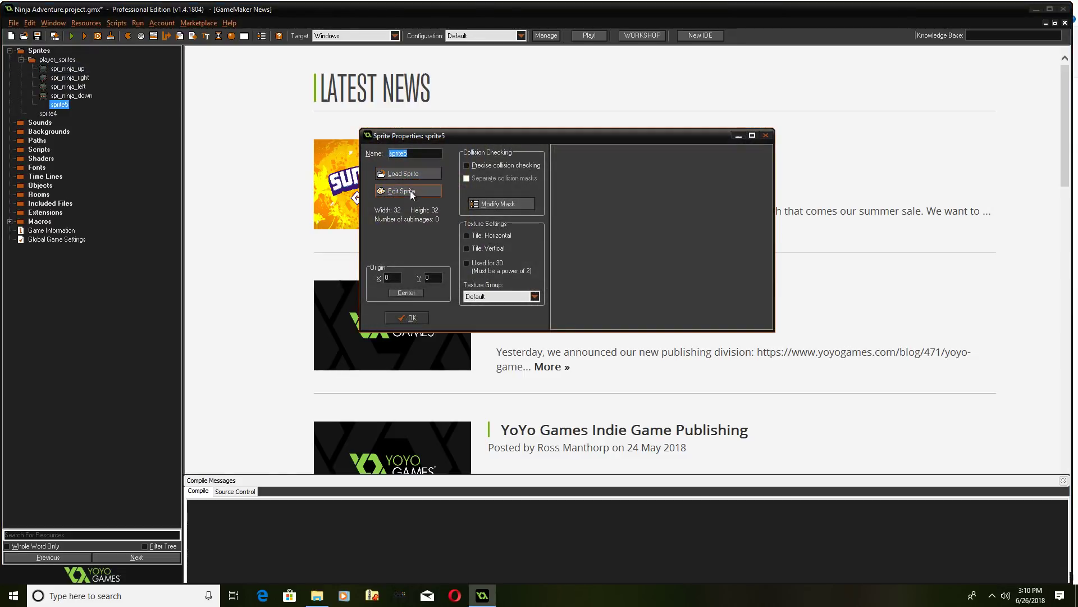
type("spr_ninja_a")
type("ttack_up")
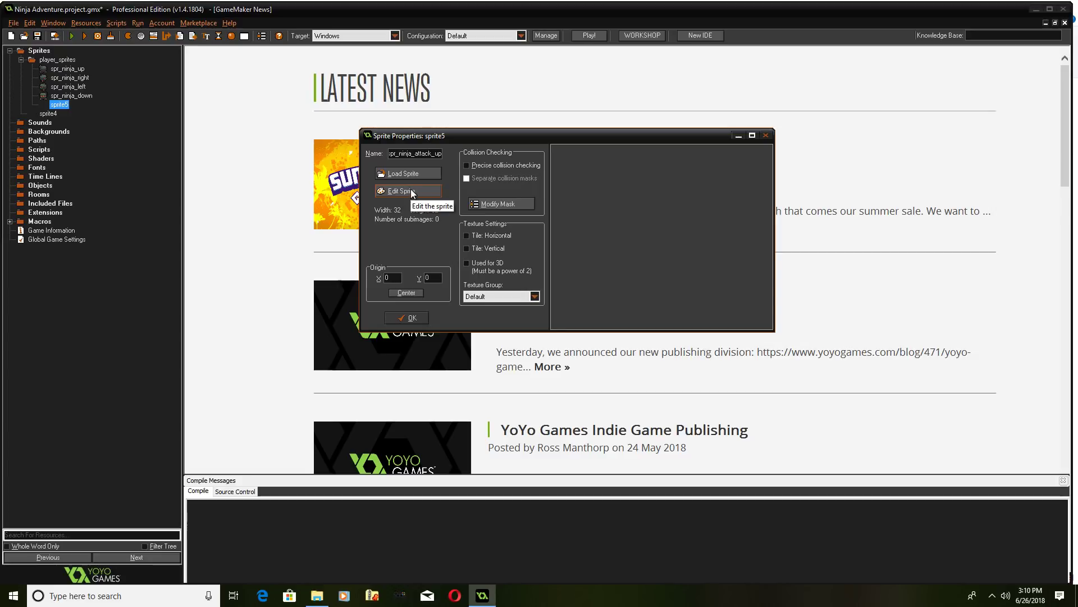
Load the character sheet PNG into spr_ninja_attack_up as a sprite strip.
left_click(412, 193)
left_click(361, 120)
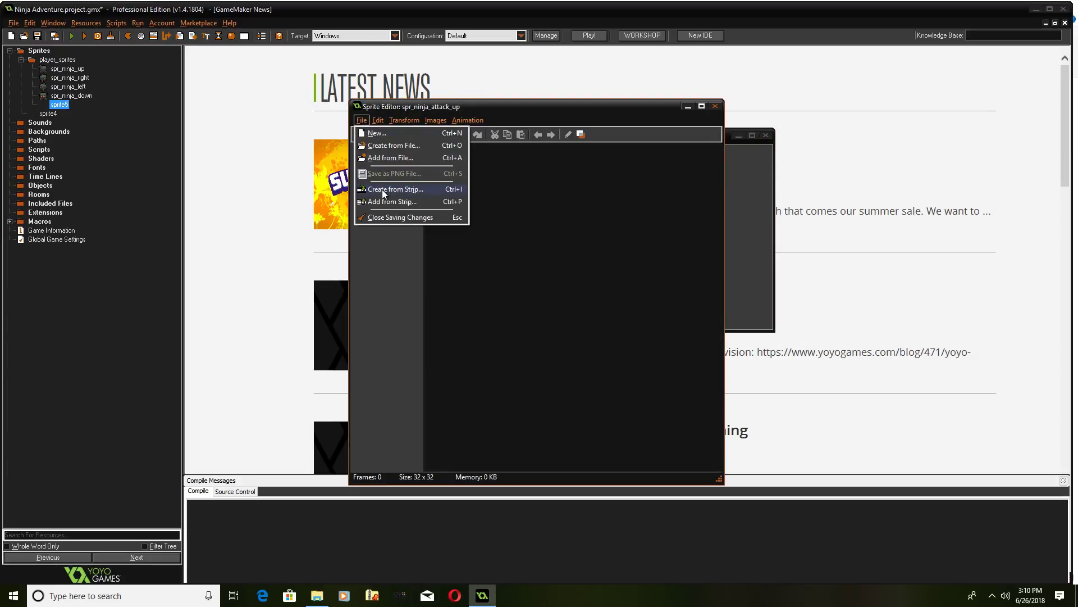
left_click(384, 190)
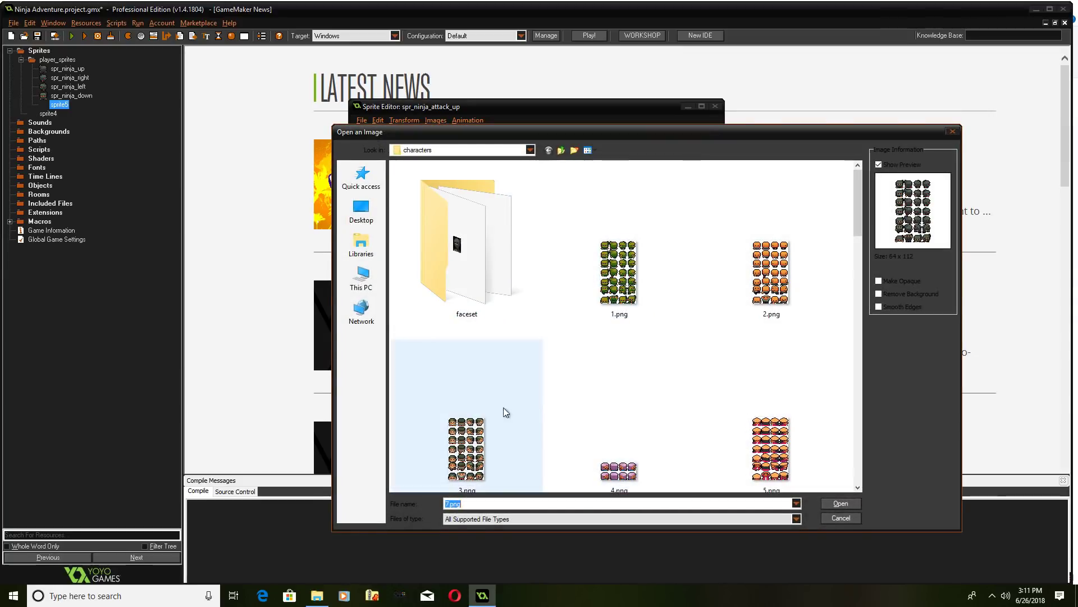
scroll(634, 384, "down", 2)
double_click(606, 280)
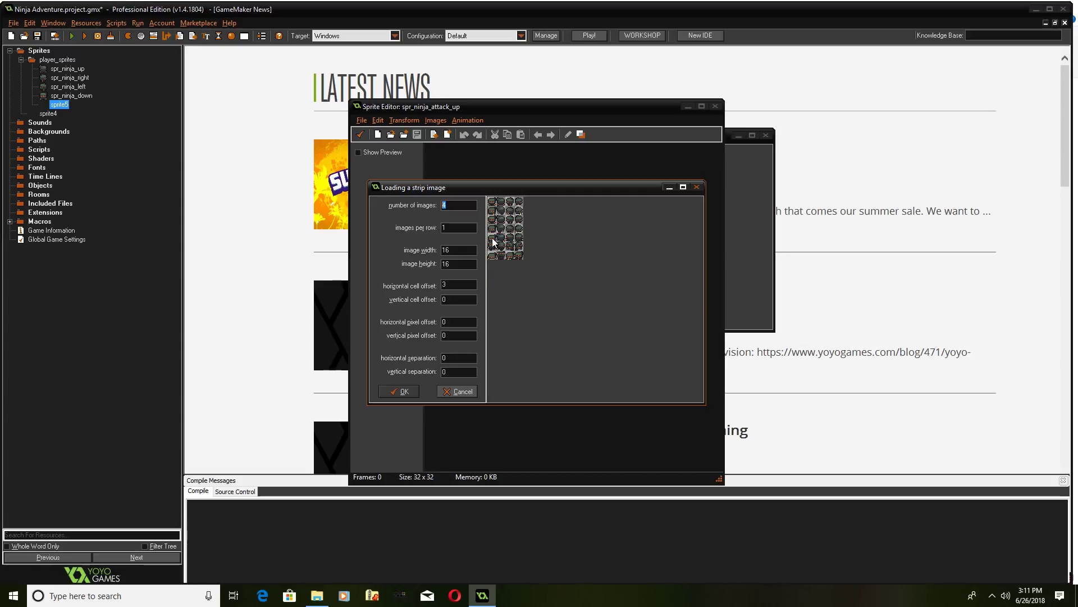
type("2")
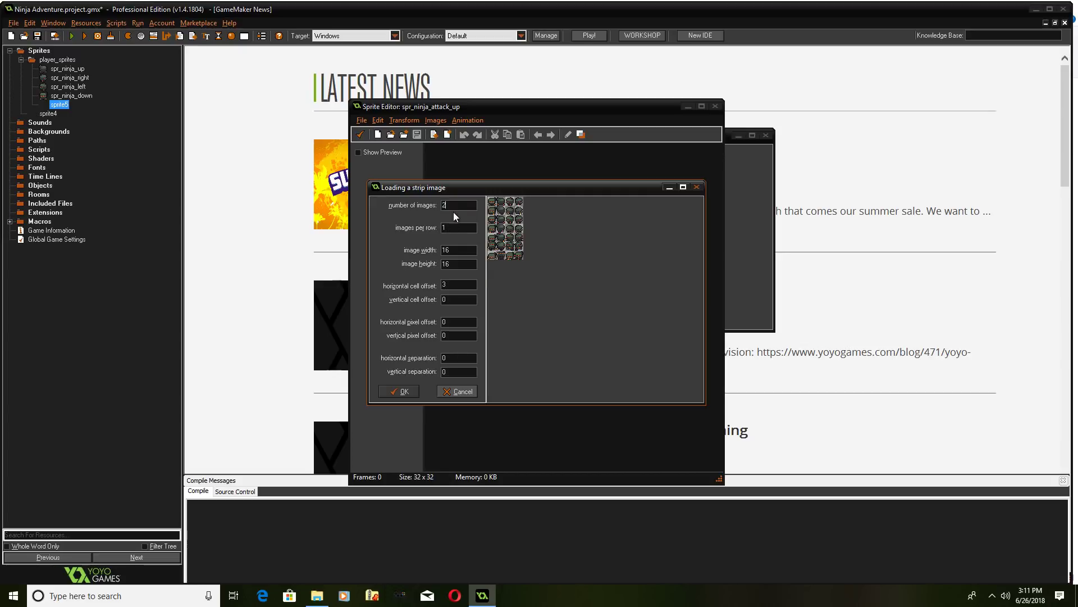
Import a single 16×16 frame from the character strip into the sprite.
key("BackSpace")
type("1")
key("Tab")
key("Tab")
key("Tab")
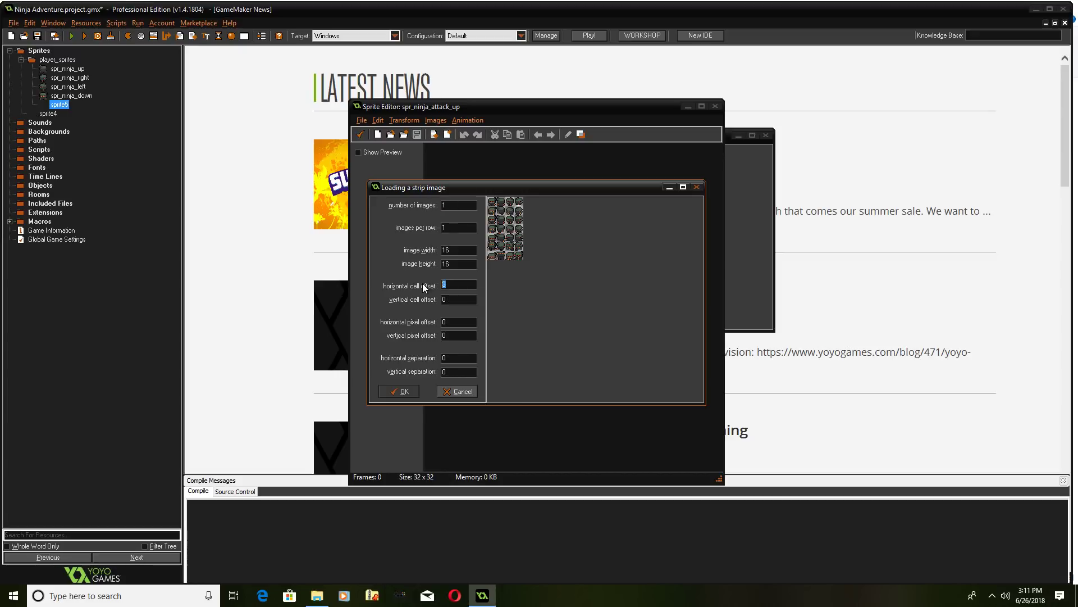
type("0")
key("Tab")
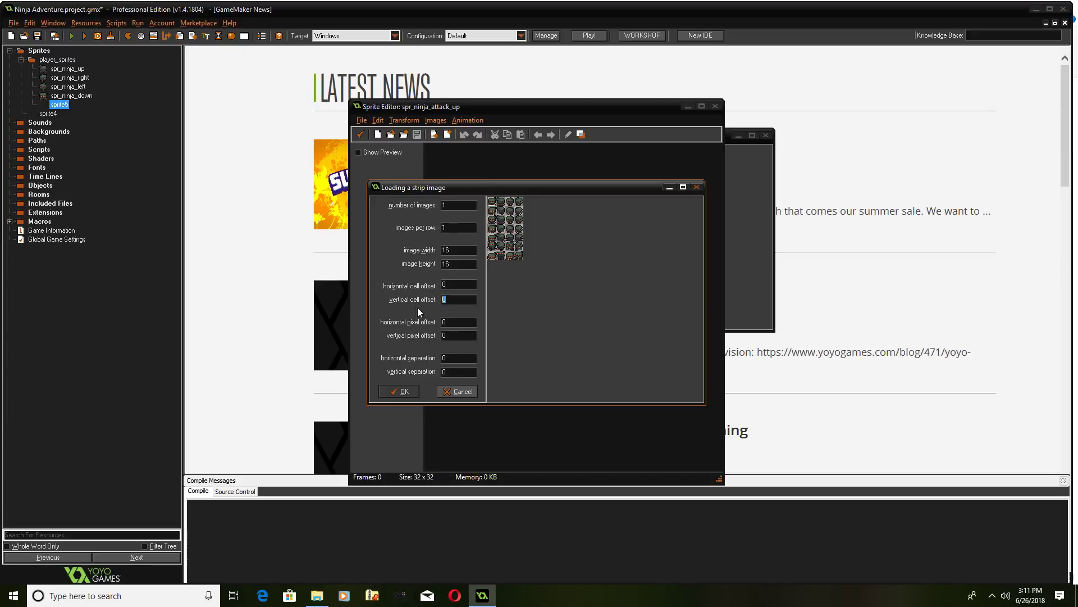
type("5")
type("4")
left_click(398, 394)
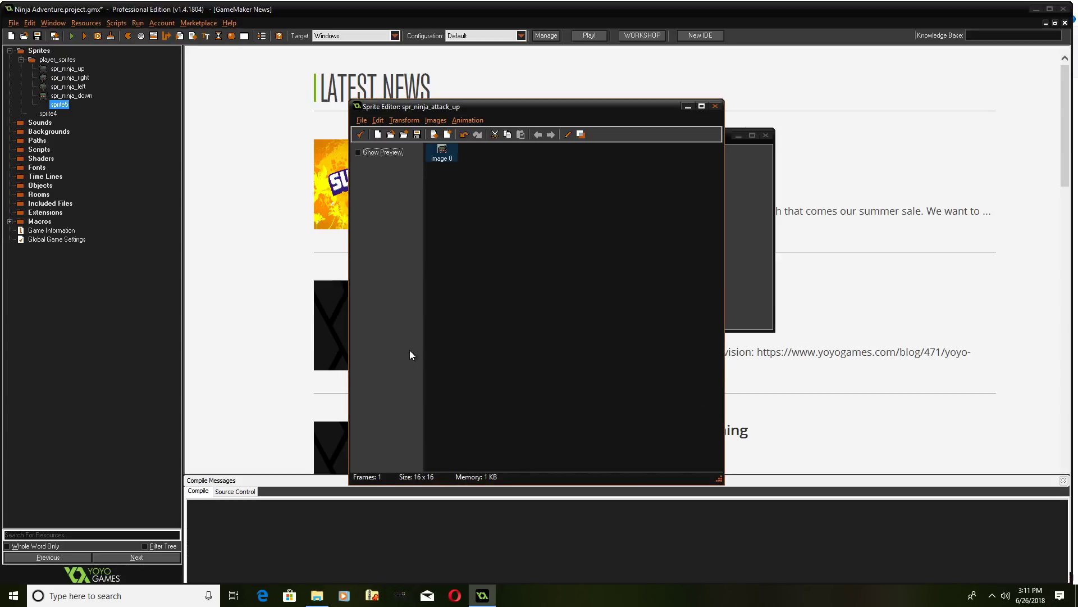
Rename the sprite to spr_ninja_attack_down and confirm its properties.
left_click(359, 134)
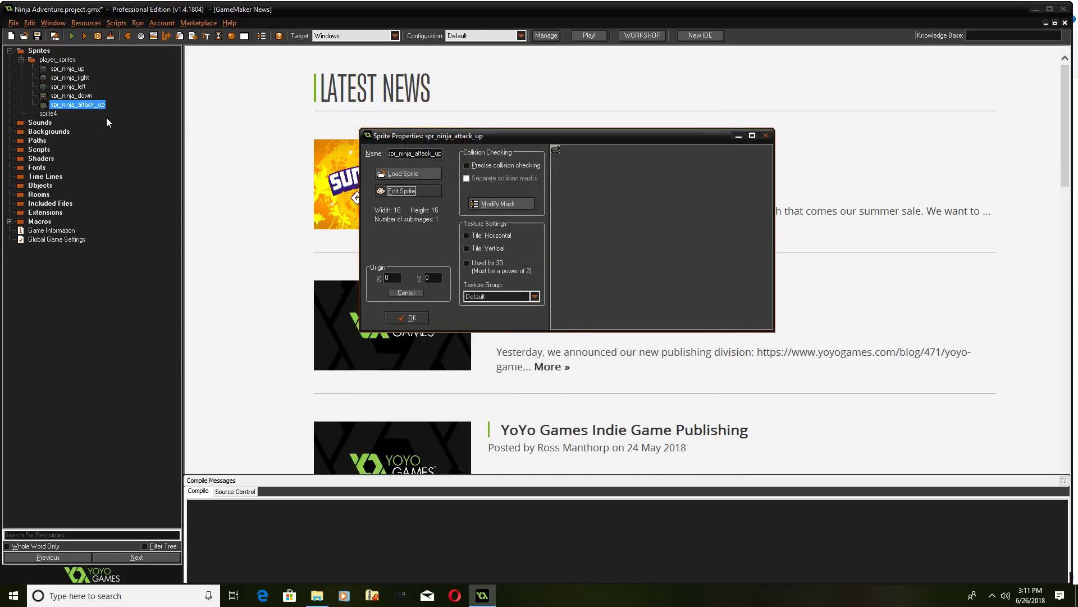
left_click(438, 153)
key("BackSpace")
key("BackSpace")
type("down")
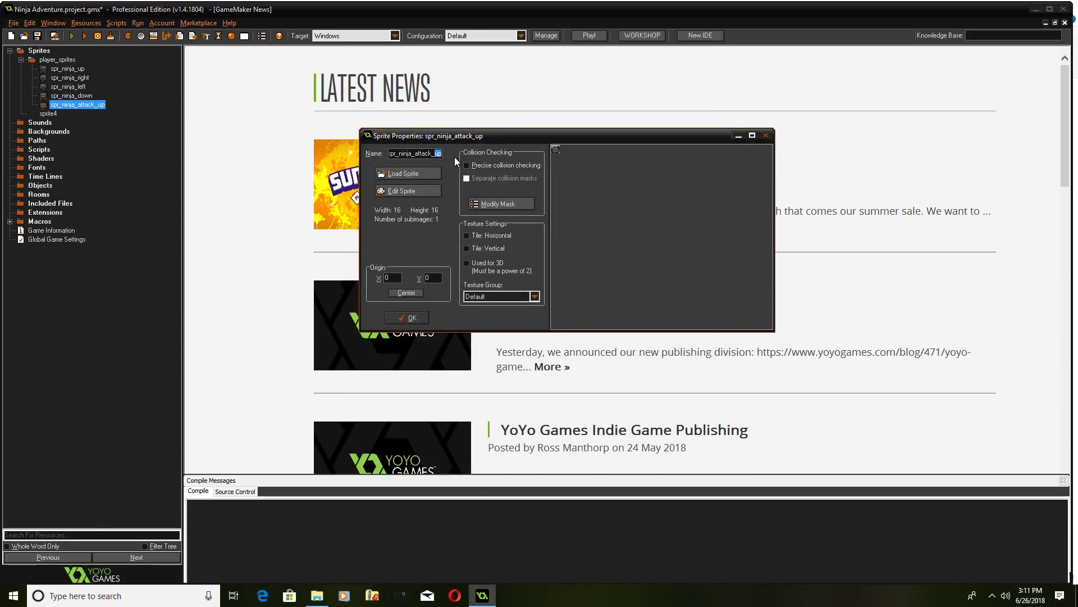
left_click(409, 318)
Create a new sprite and load the character sheet into it as a strip.
left_click(125, 38)
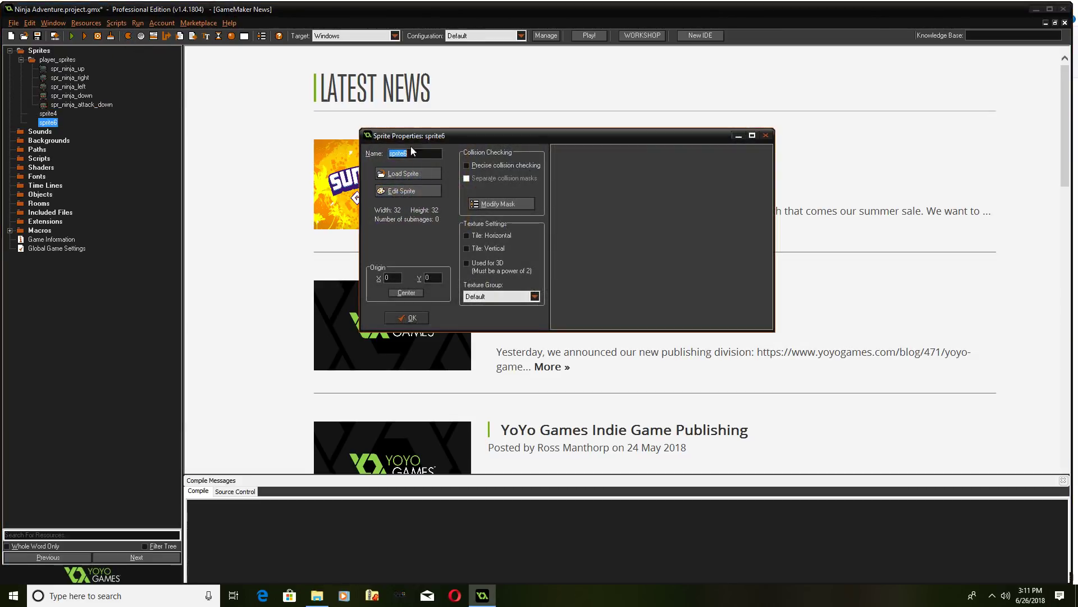
left_click(407, 192)
left_click(362, 120)
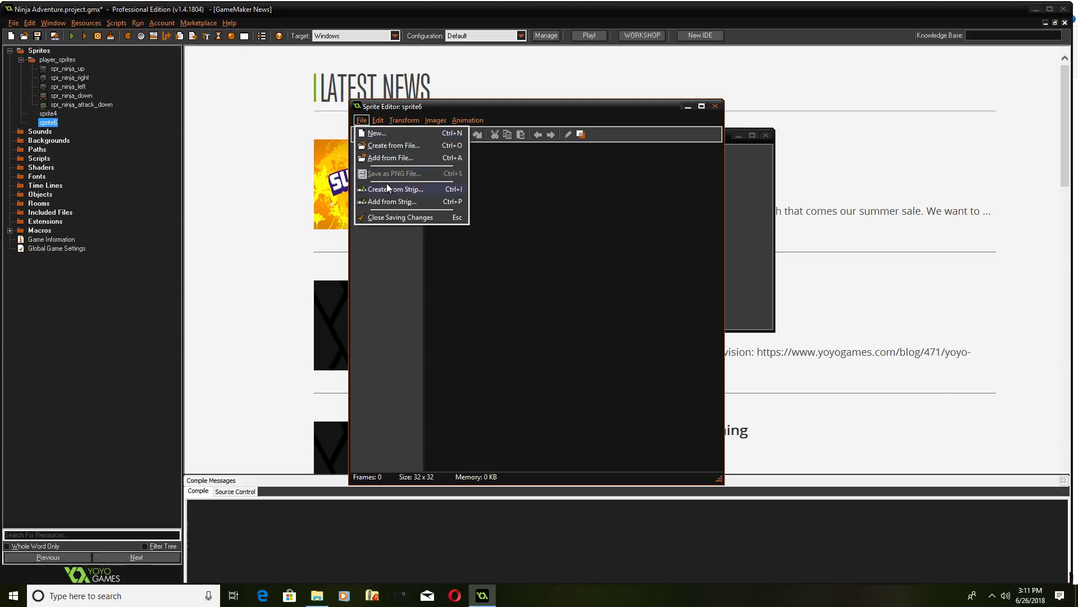
left_click(387, 184)
scroll(655, 396, "down", 2)
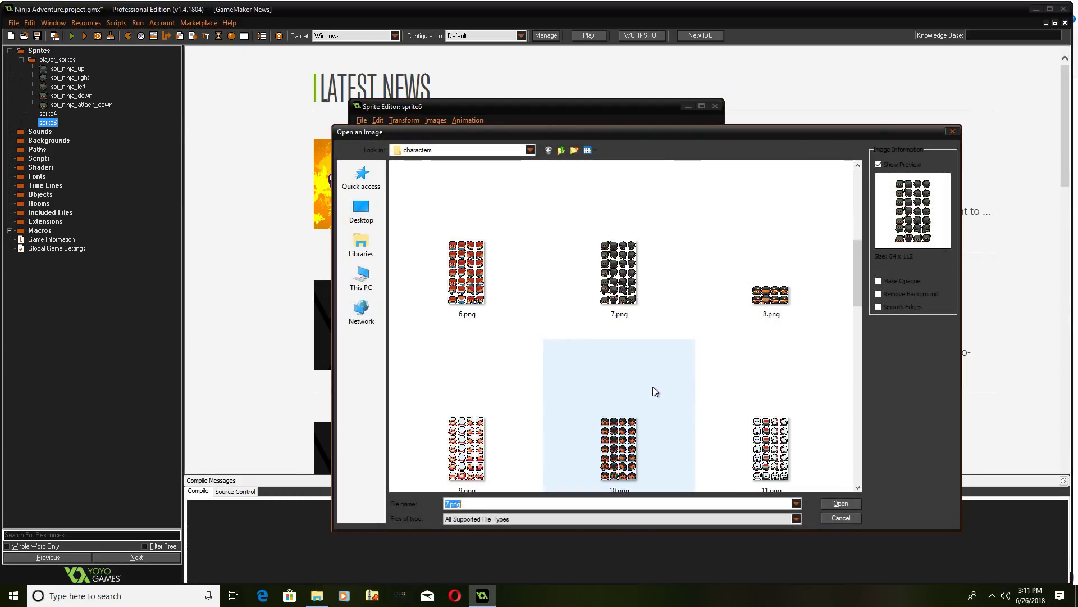
double_click(619, 253)
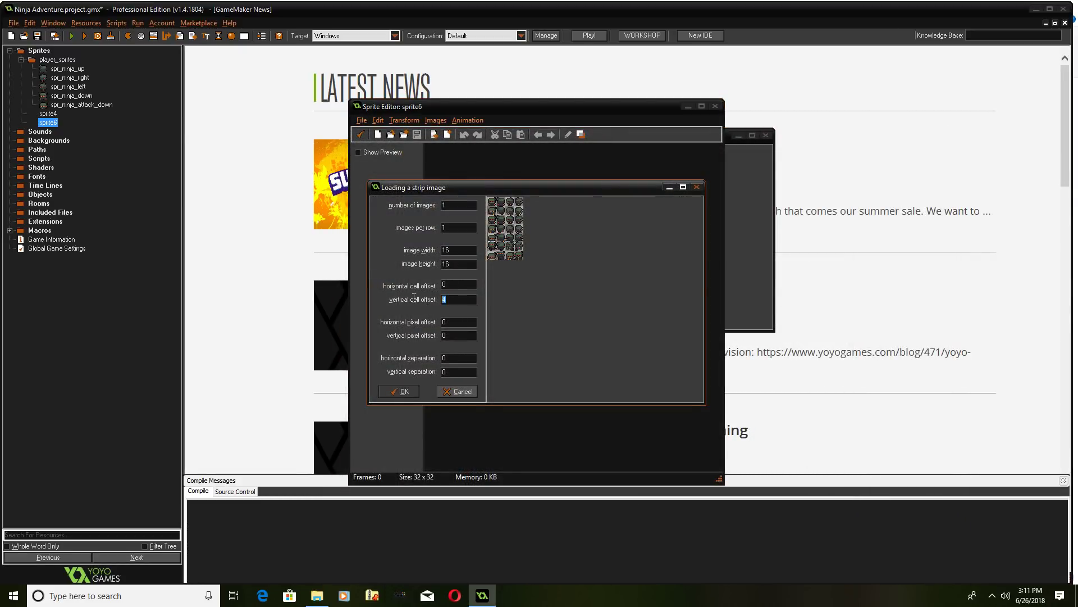
Import one 16×16 frame with the adjusted horizontal offset and save it as spr_ninja_attack_up.
key("shift+Tab")
left_click(401, 391)
left_click(358, 136)
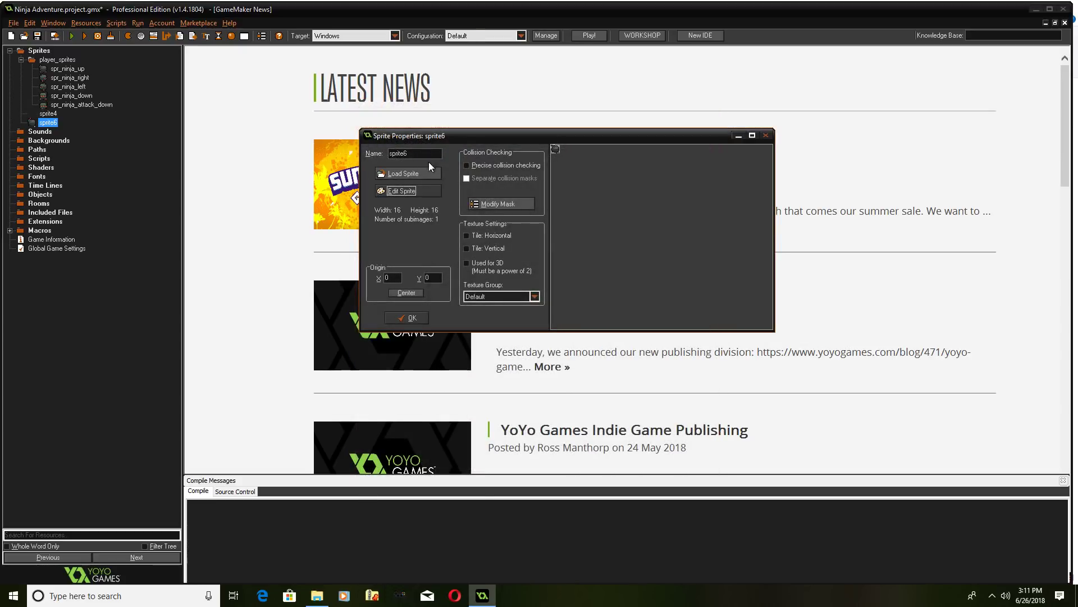
type("spr_ninja")
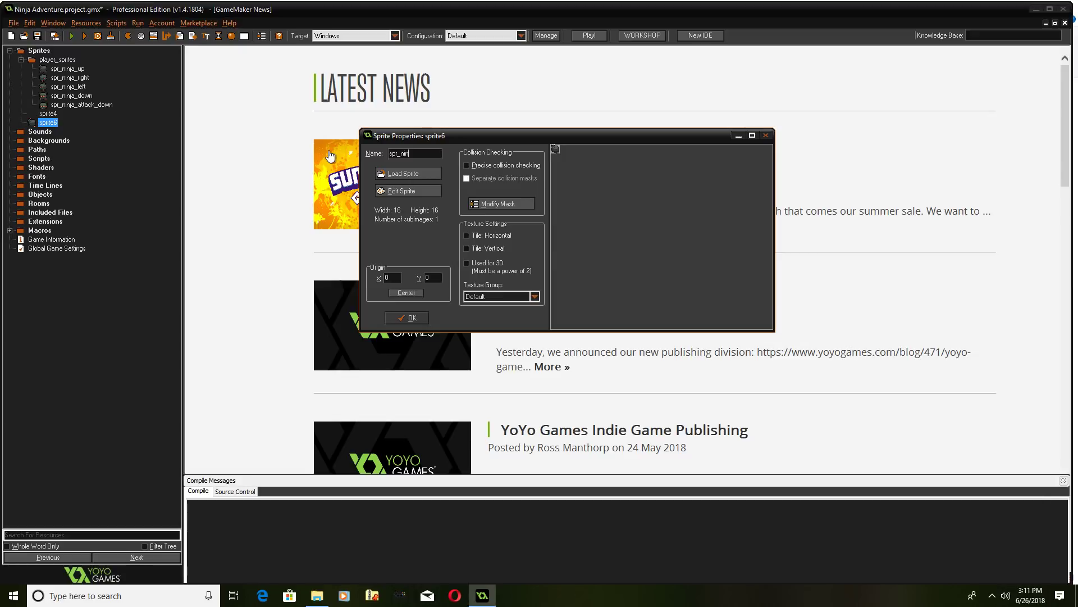
type("_attack_up")
left_click(407, 317)
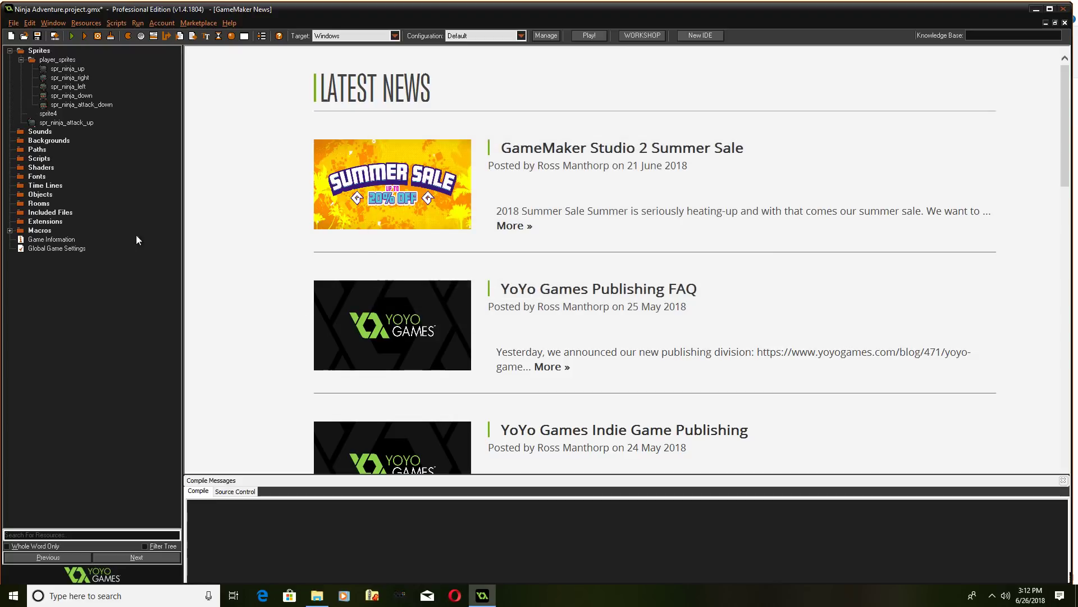
Move spr_ninja_attack_up into player_sprites and delete the empty sprite4.
left_click_drag(68, 123, 61, 107)
right_click(48, 122)
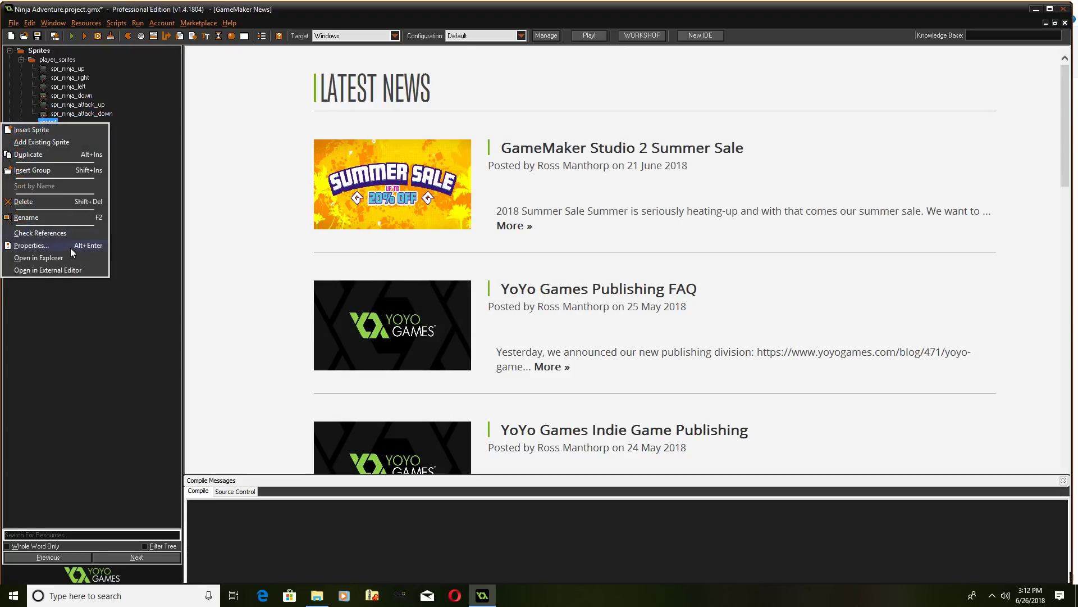
left_click(40, 203)
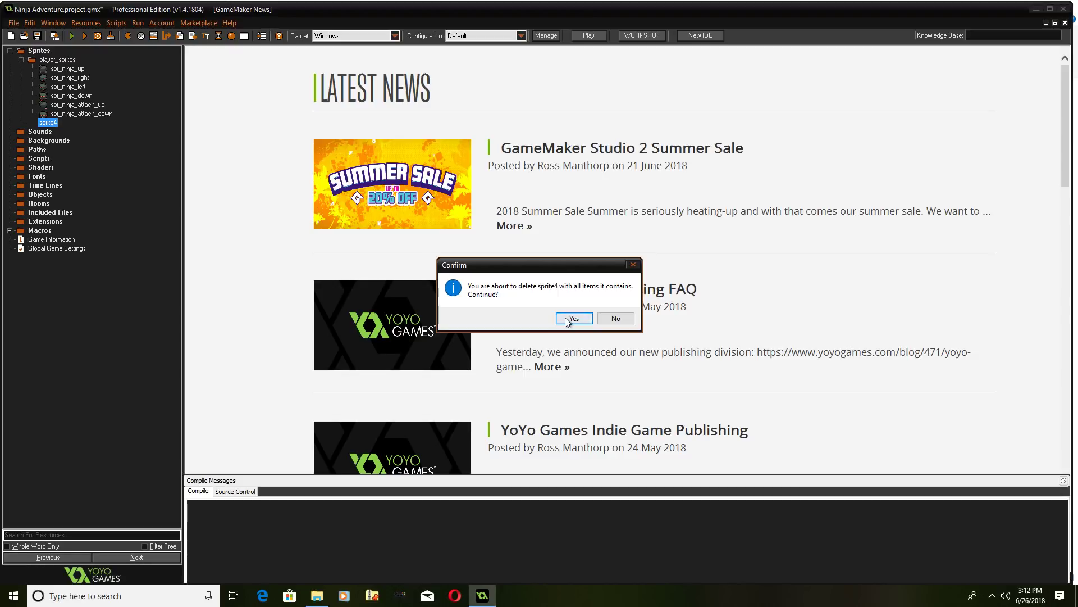
key("Return")
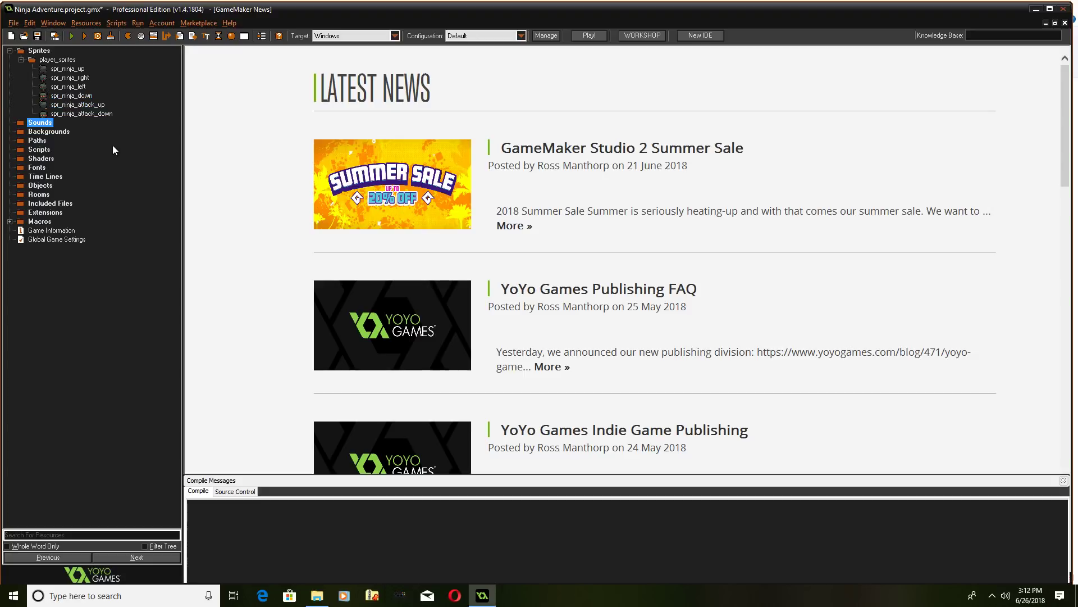
right_click(51, 131)
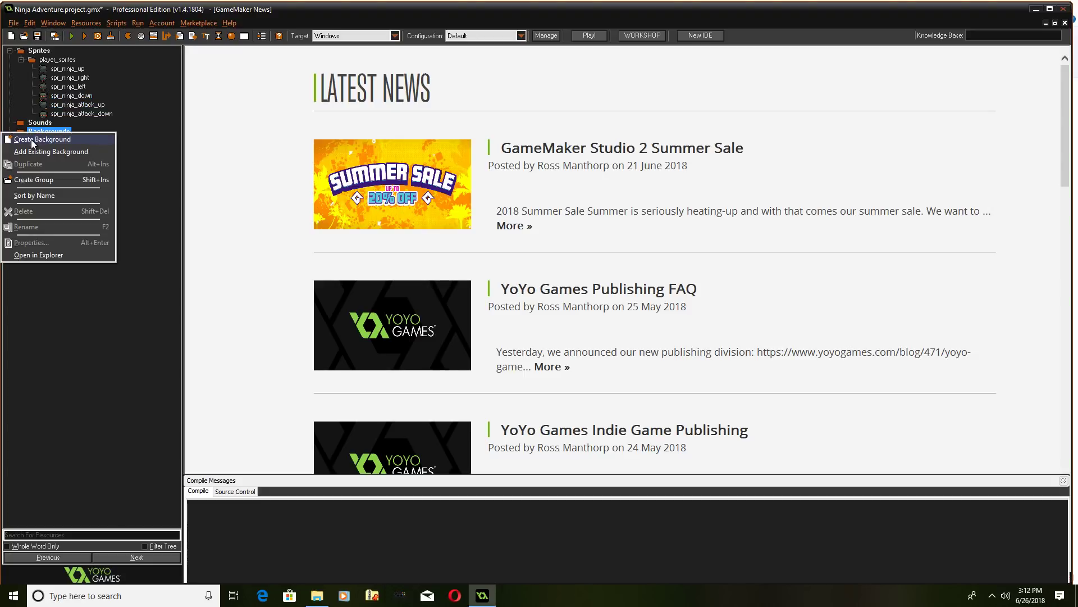
Create background0 from ninja-adventure/background-elements/tileset.png and enable Use as tile set.
left_click(80, 139)
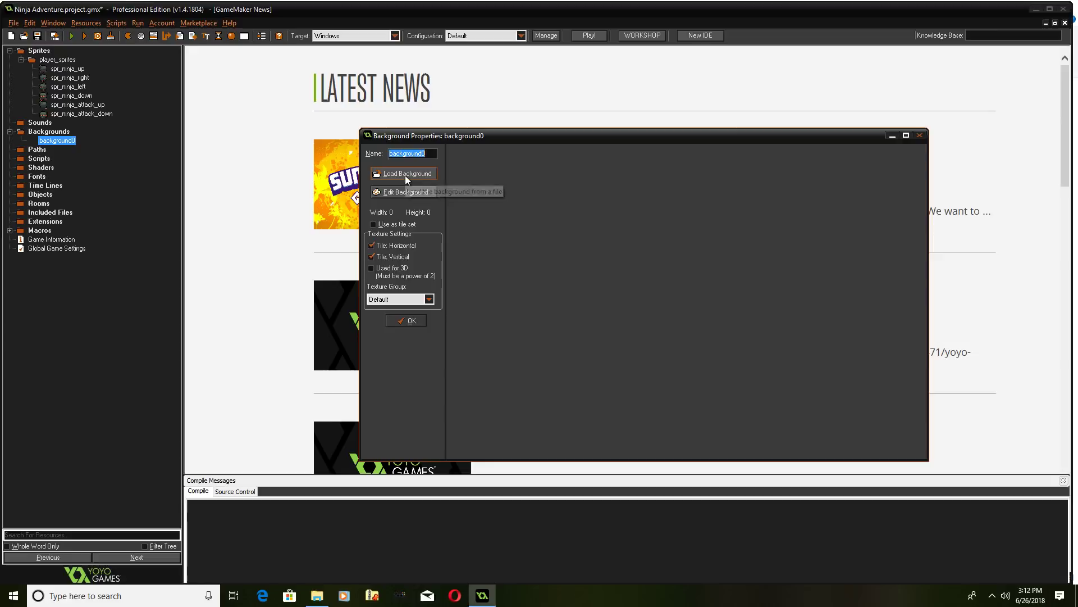
left_click(405, 175)
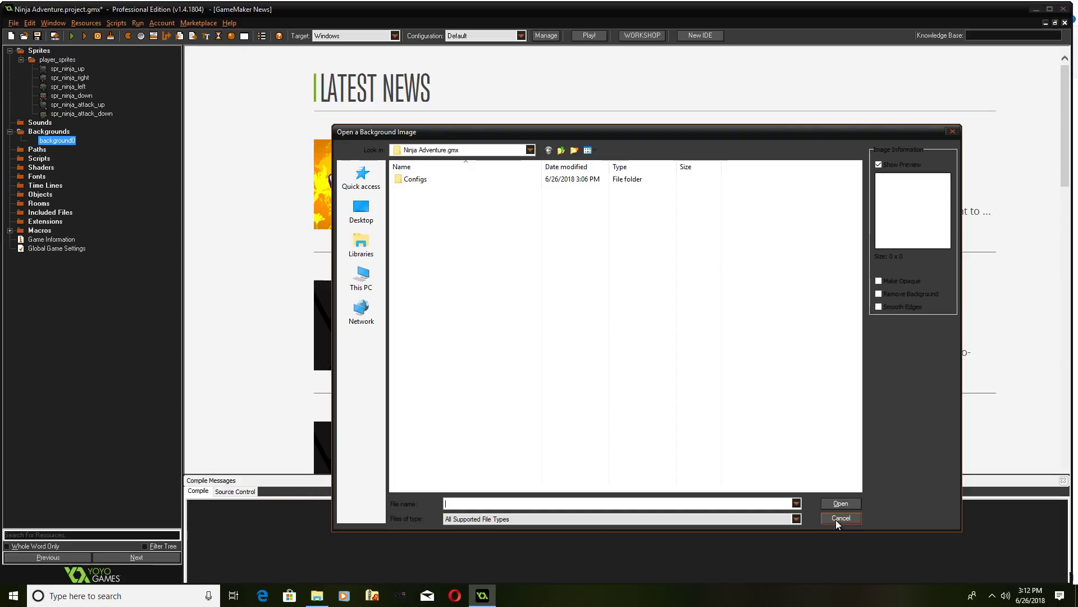
left_click(362, 215)
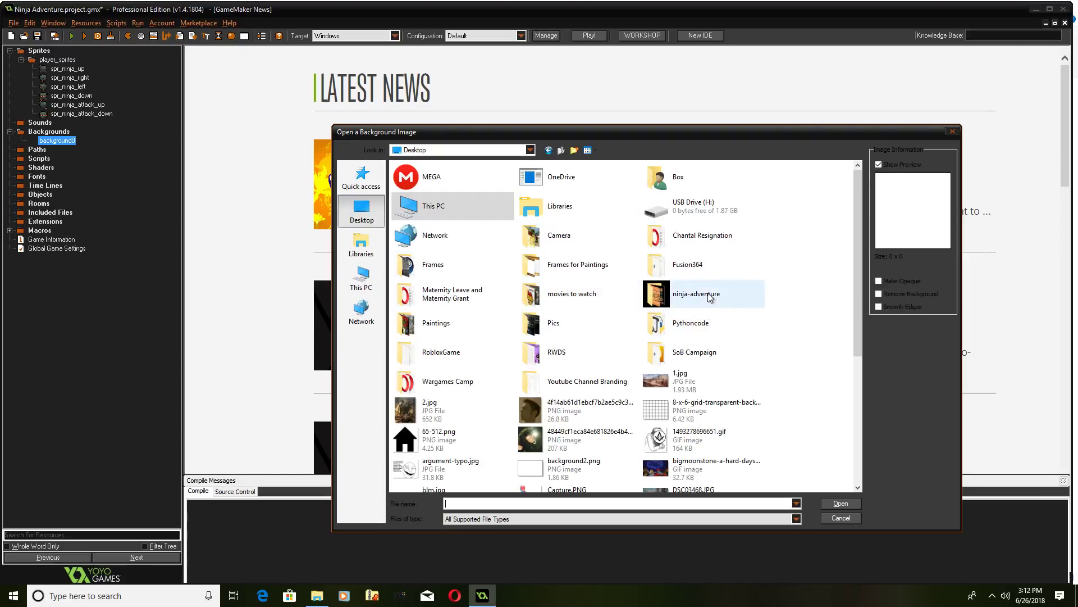
double_click(698, 295)
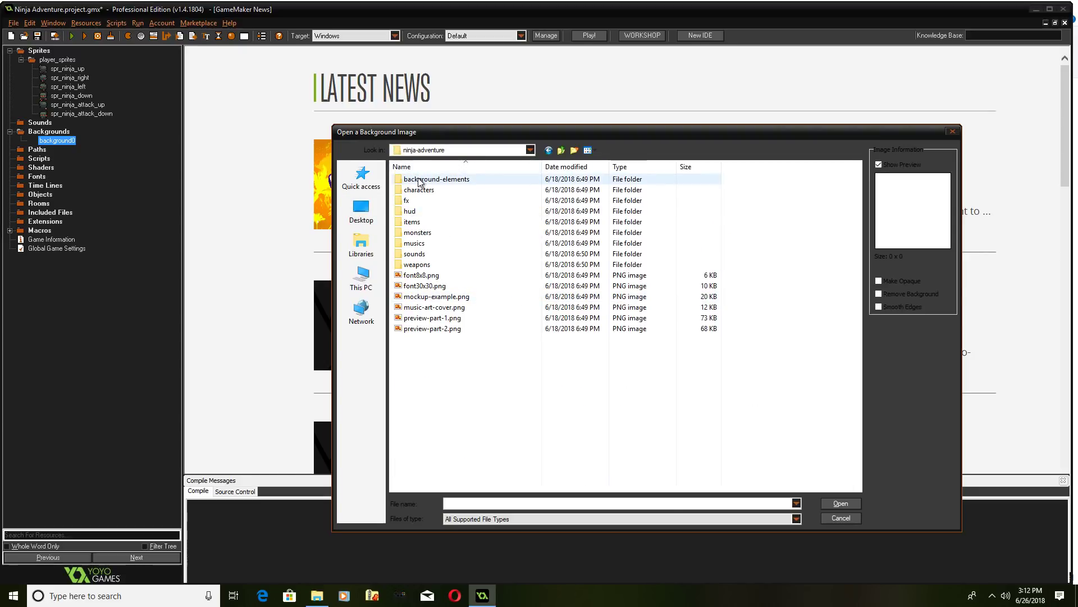
double_click(419, 183)
left_click(659, 196)
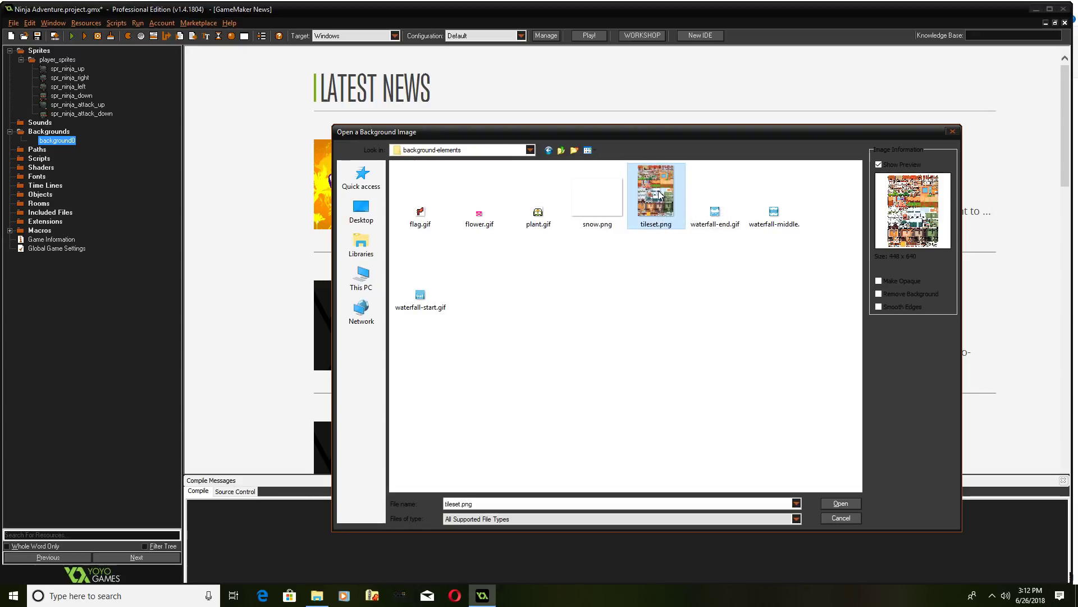
double_click(661, 196)
left_click(374, 223)
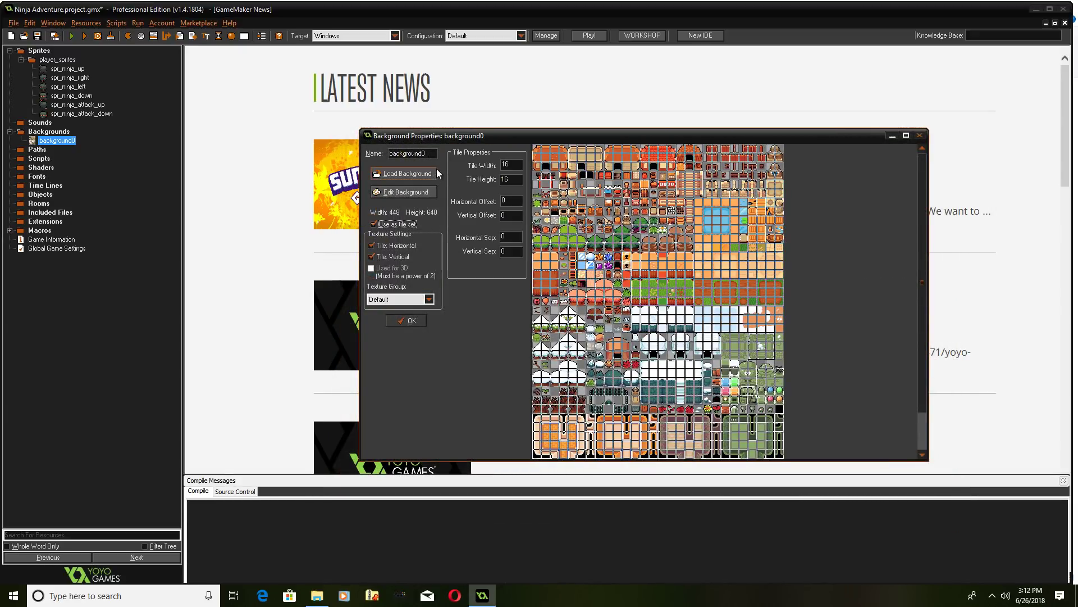
left_click(392, 321)
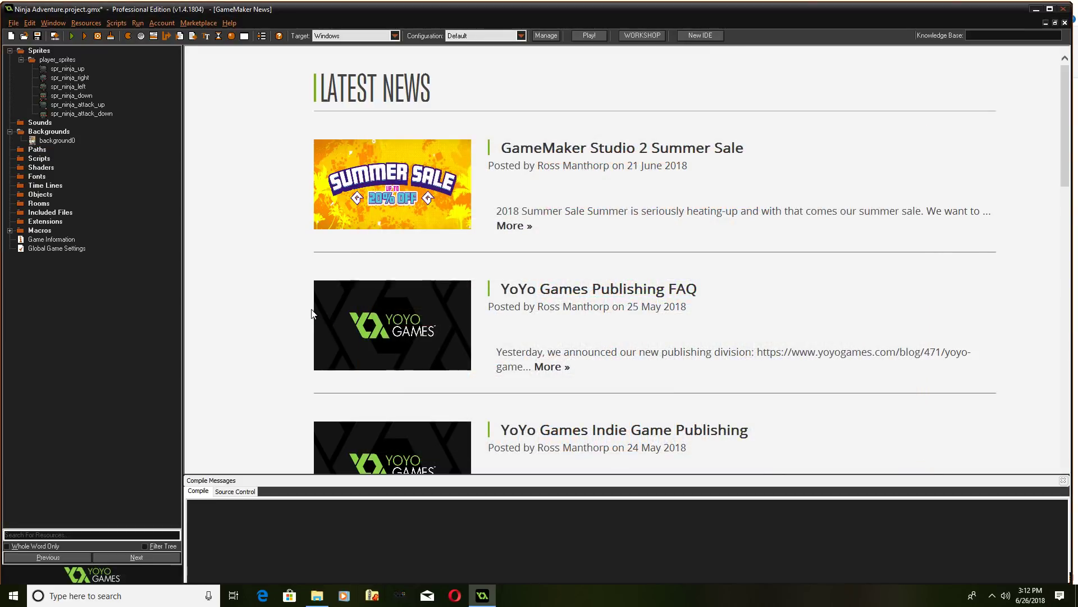